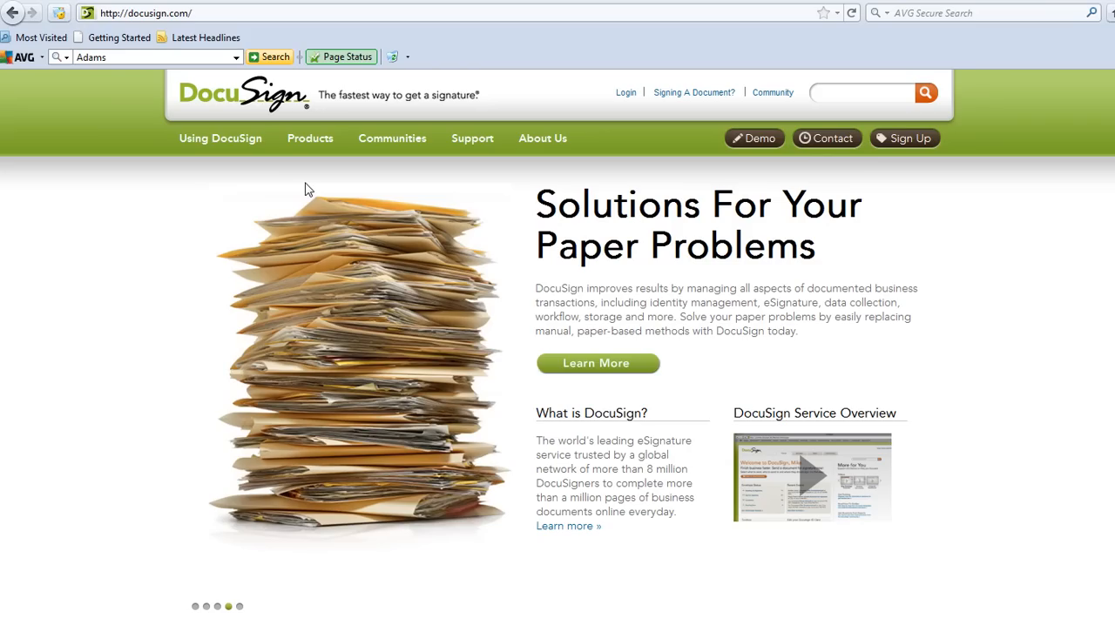
# - Open the DocuSign member login page and log in with the account email and password
pyautogui.moveTo(230, 10); pyautogui.dragTo(100, 12)
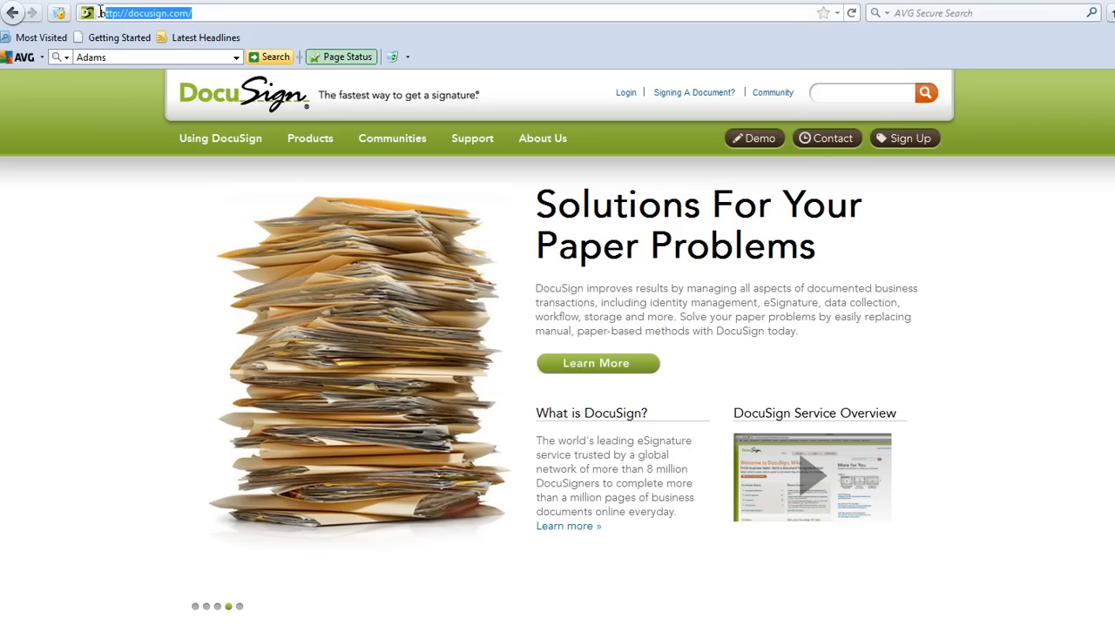
pyautogui.click(623, 96)
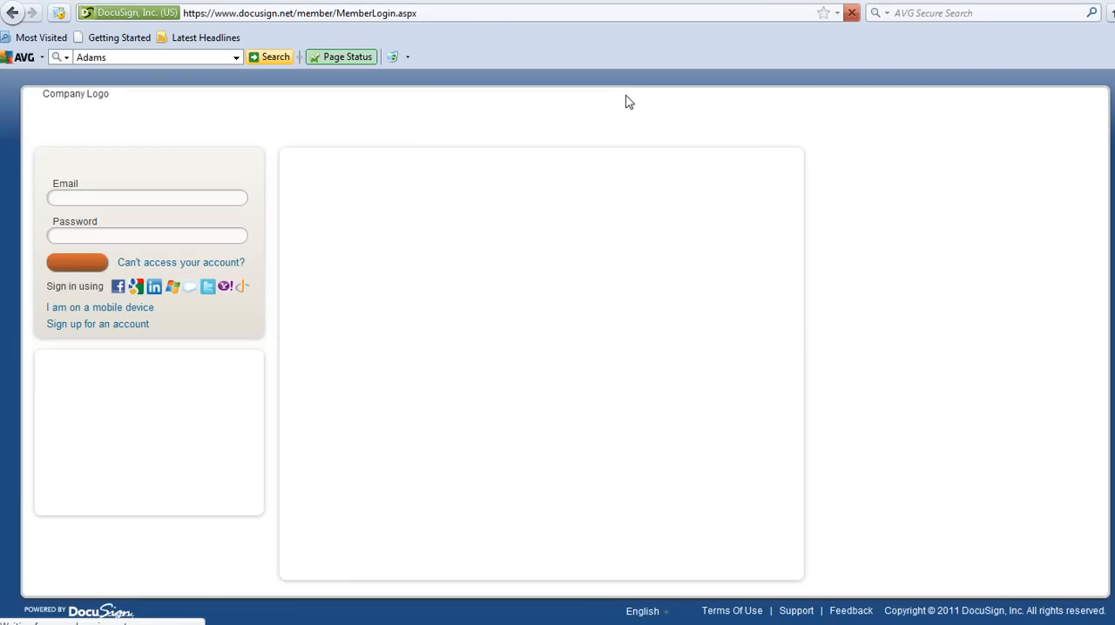
pyautogui.click(168, 198)
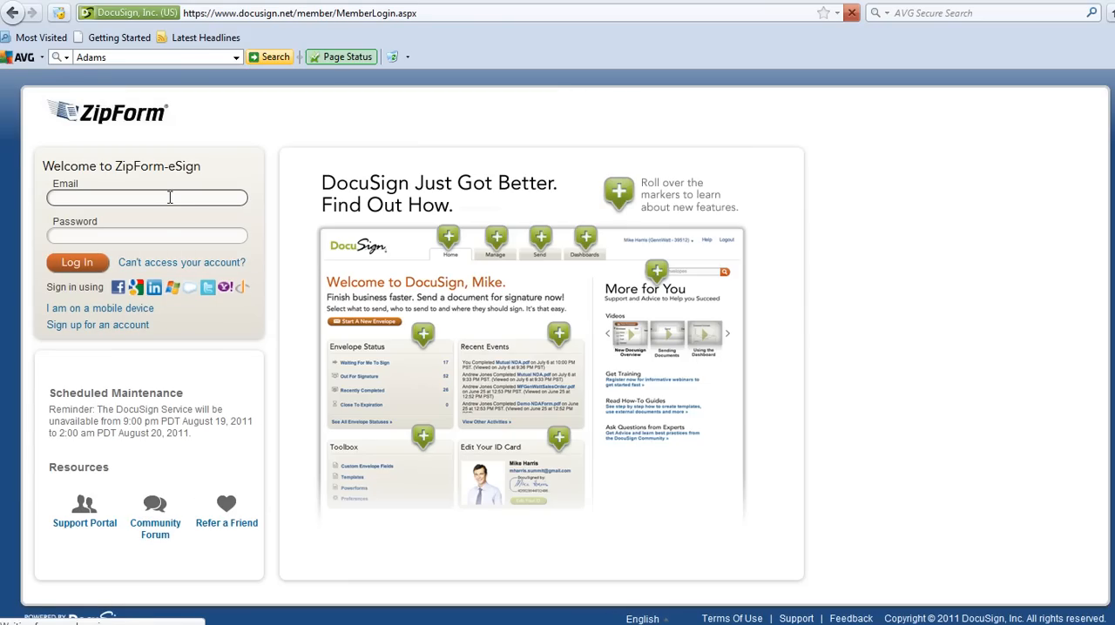
pyautogui.write('bar')
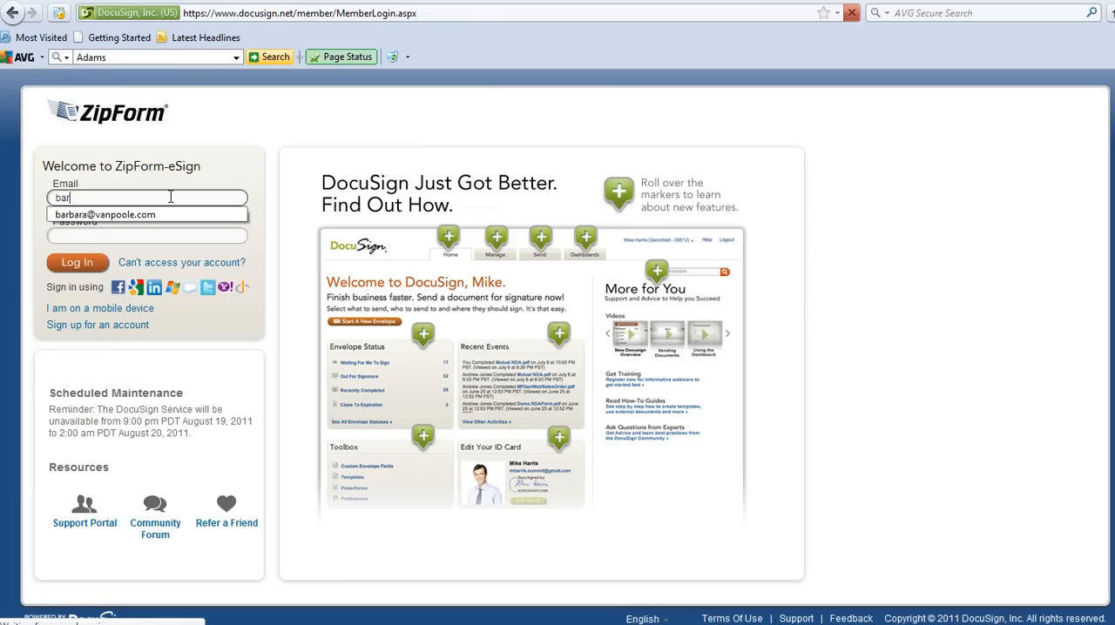
pyautogui.press('Down')
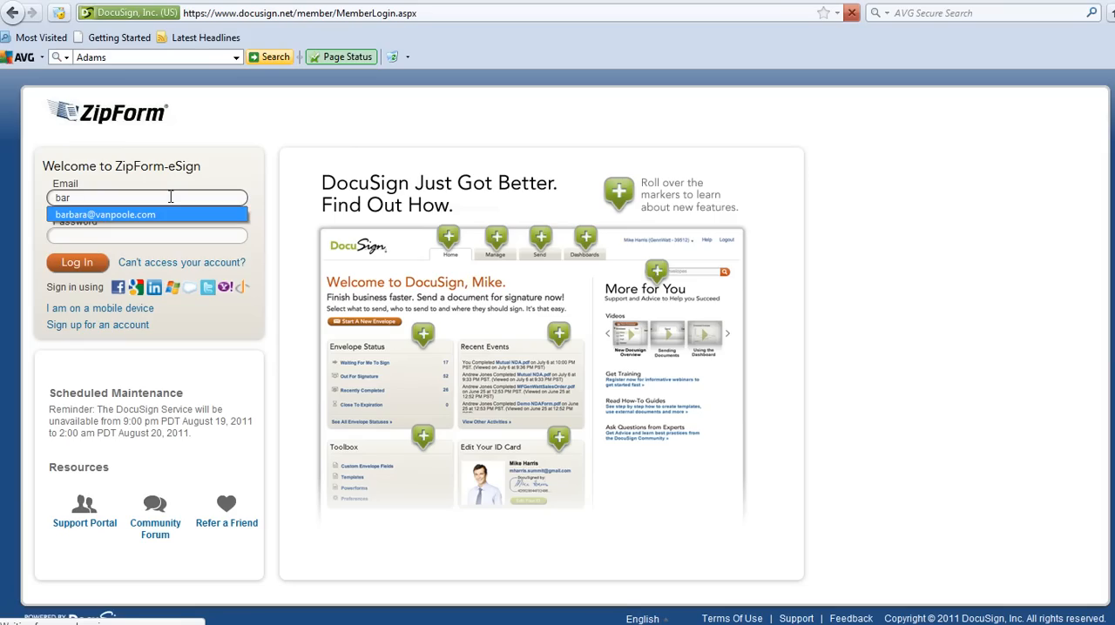
pyautogui.press('Tab')
pyautogui.write('••')
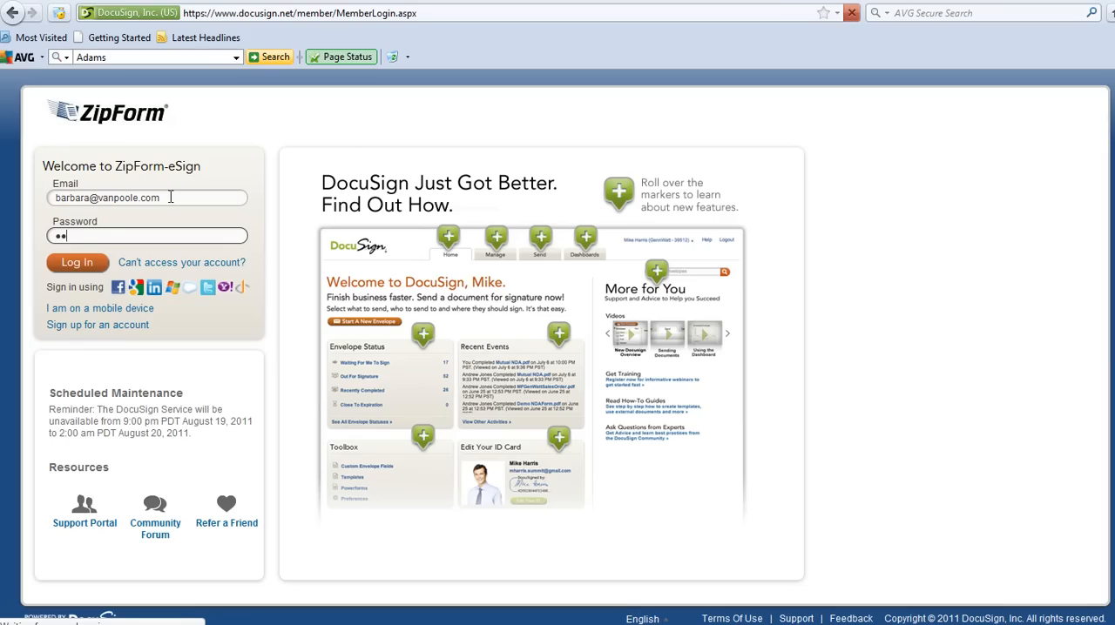
pyautogui.write('•••')
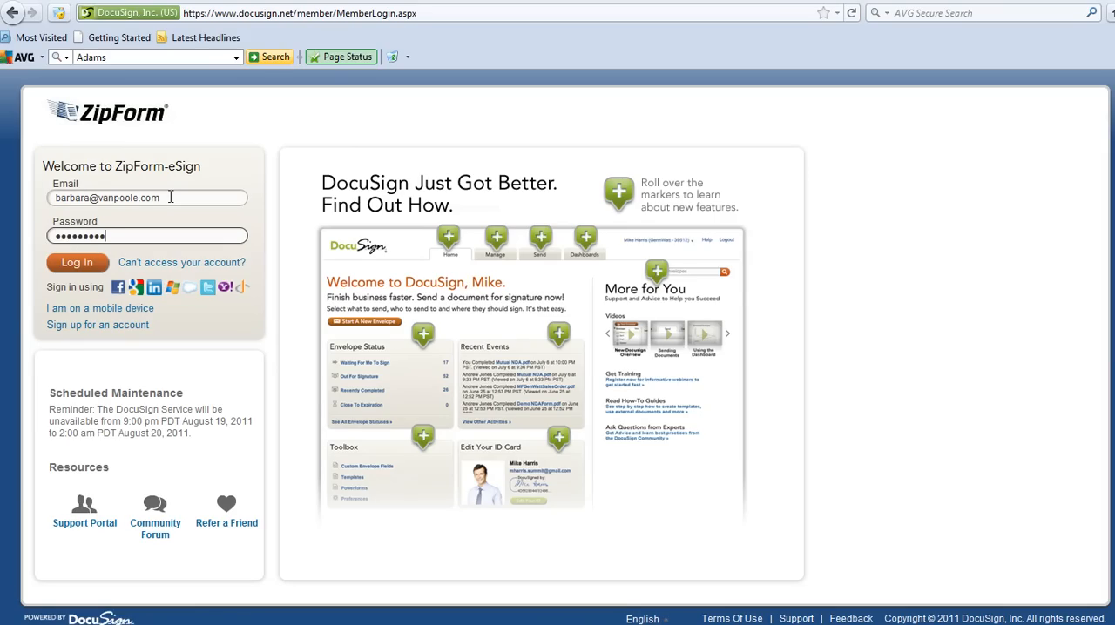
pyautogui.press('Return')
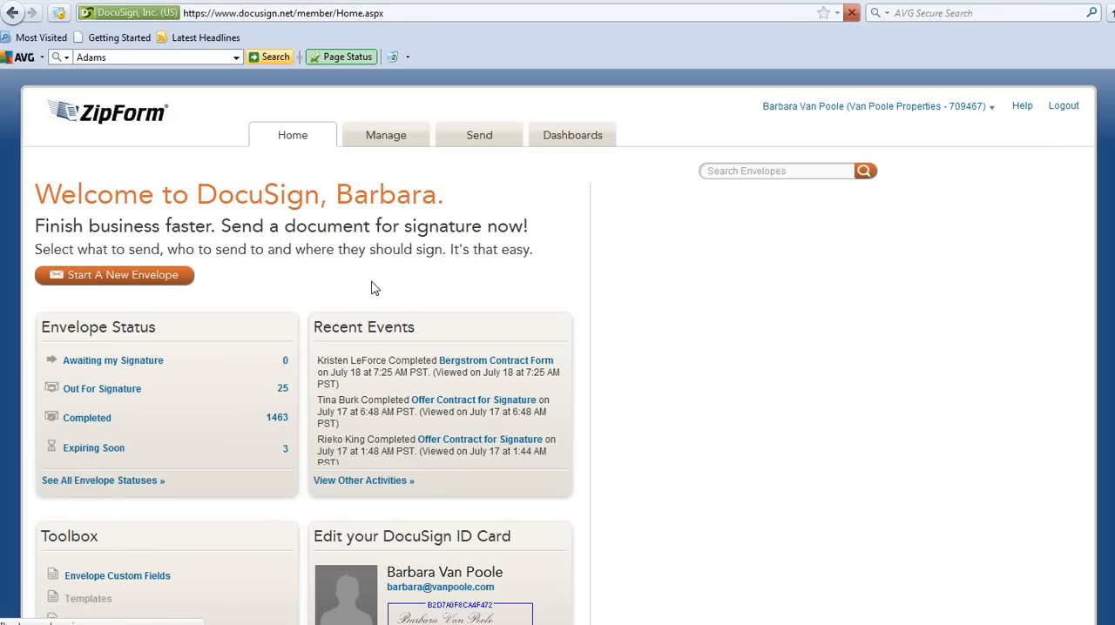
# - Start a new envelope from the member home page
pyautogui.scroll(-1, 374, 288)
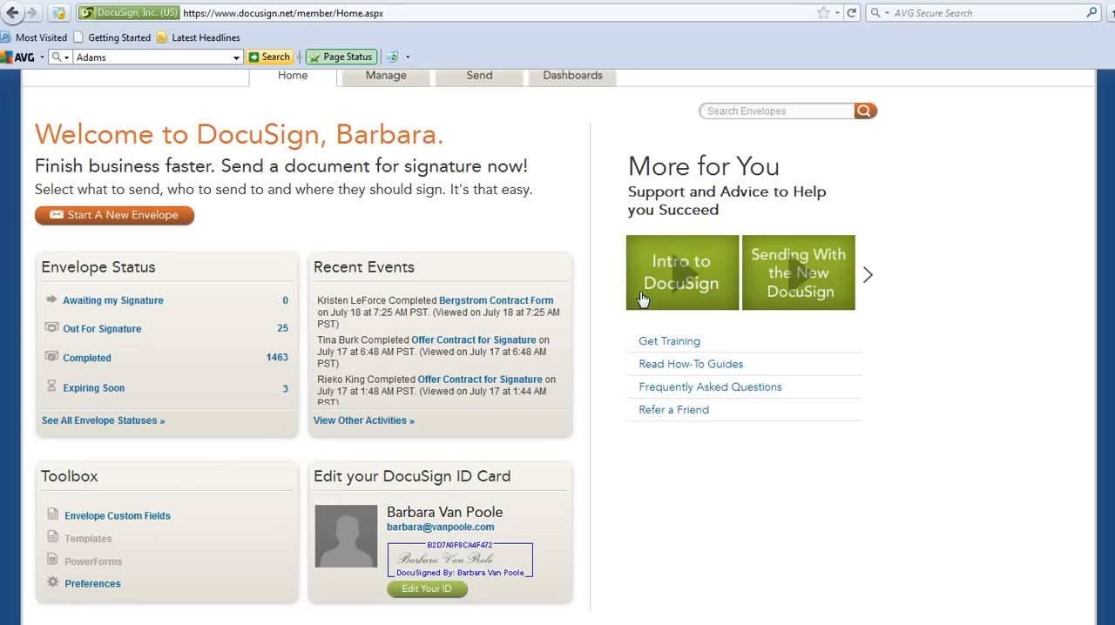
pyautogui.scroll(2, 794, 292)
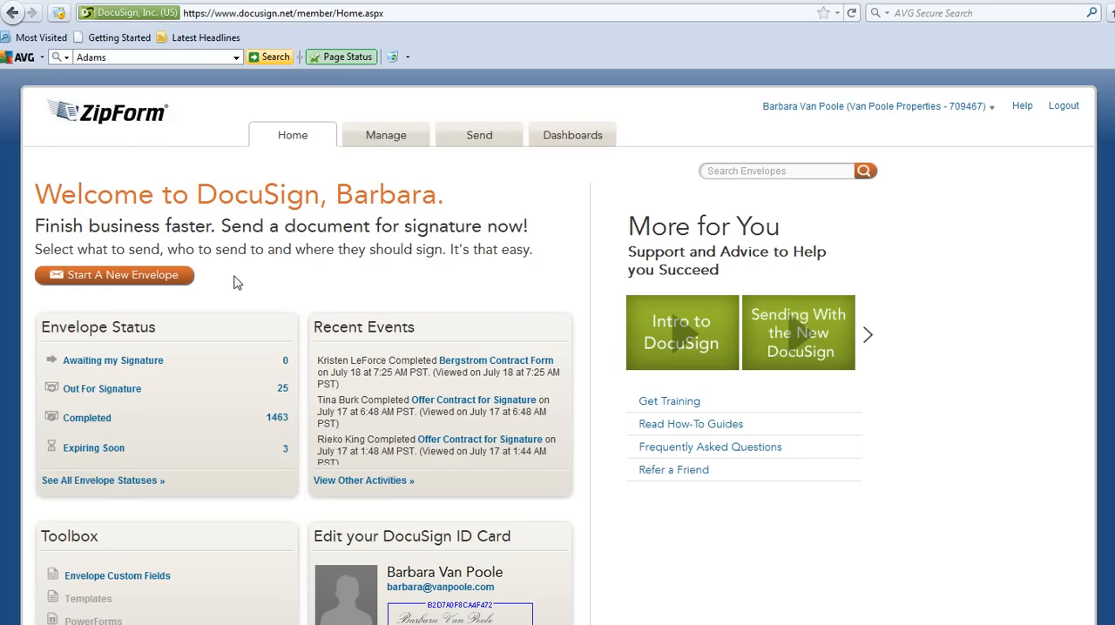
pyautogui.click(166, 283)
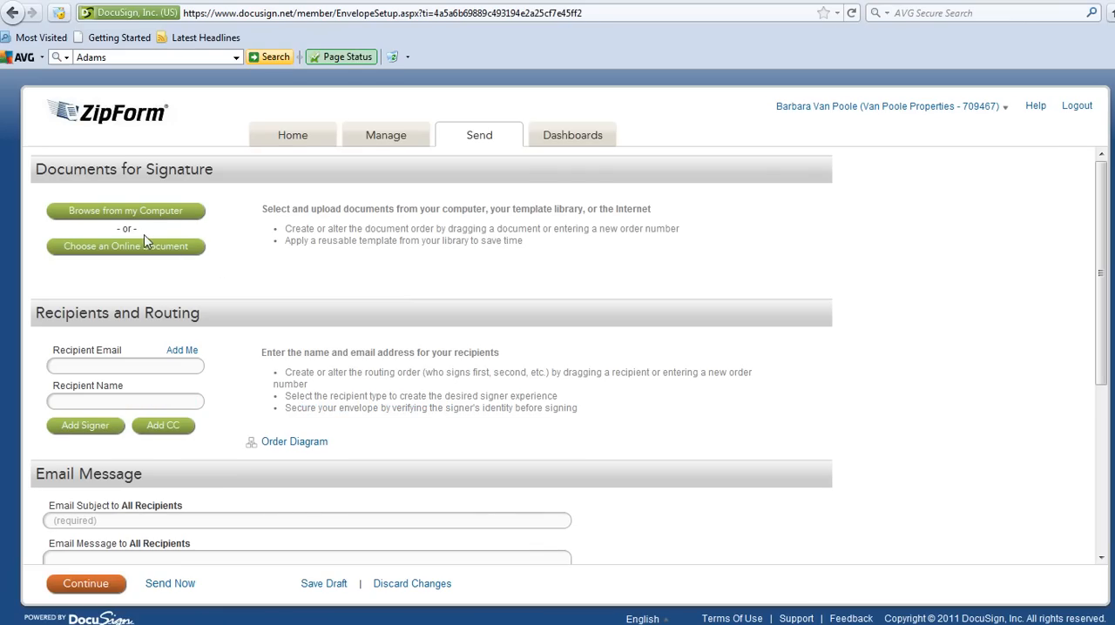
# - Choose an online document as the source and open All Files and Folders in Dropbox
pyautogui.scroll(-2, 152, 301)
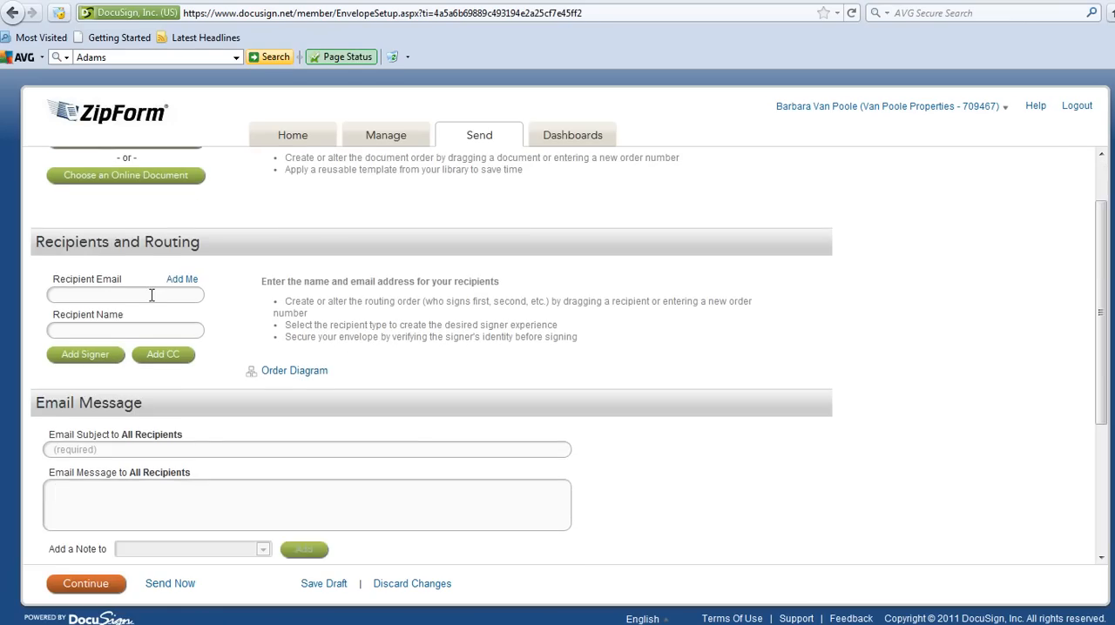
pyautogui.scroll(2, 151, 300)
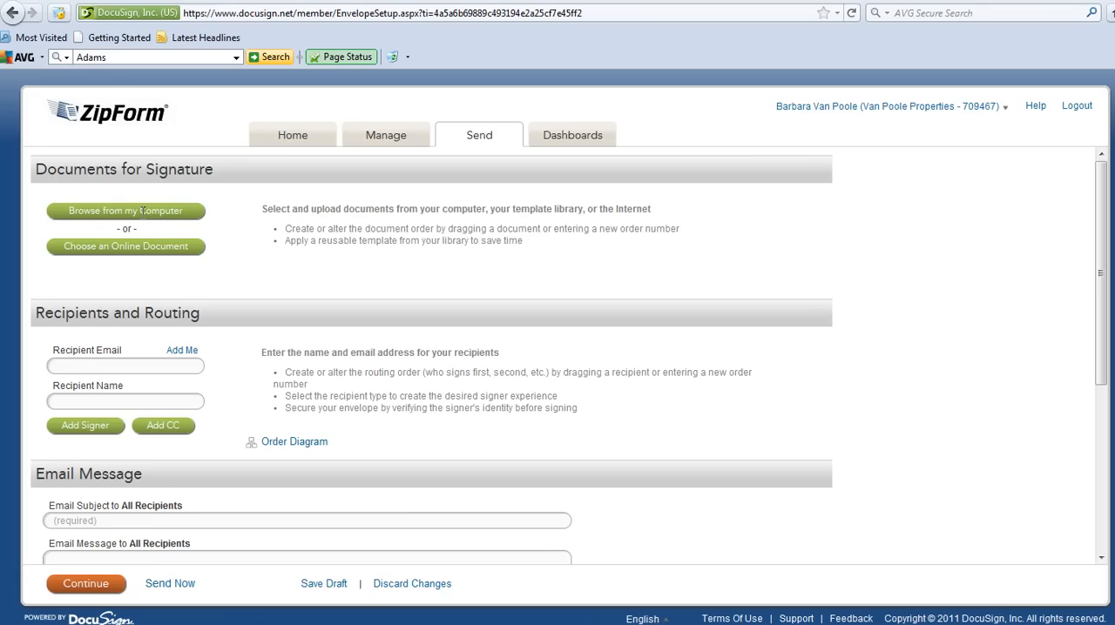
pyautogui.click(158, 251)
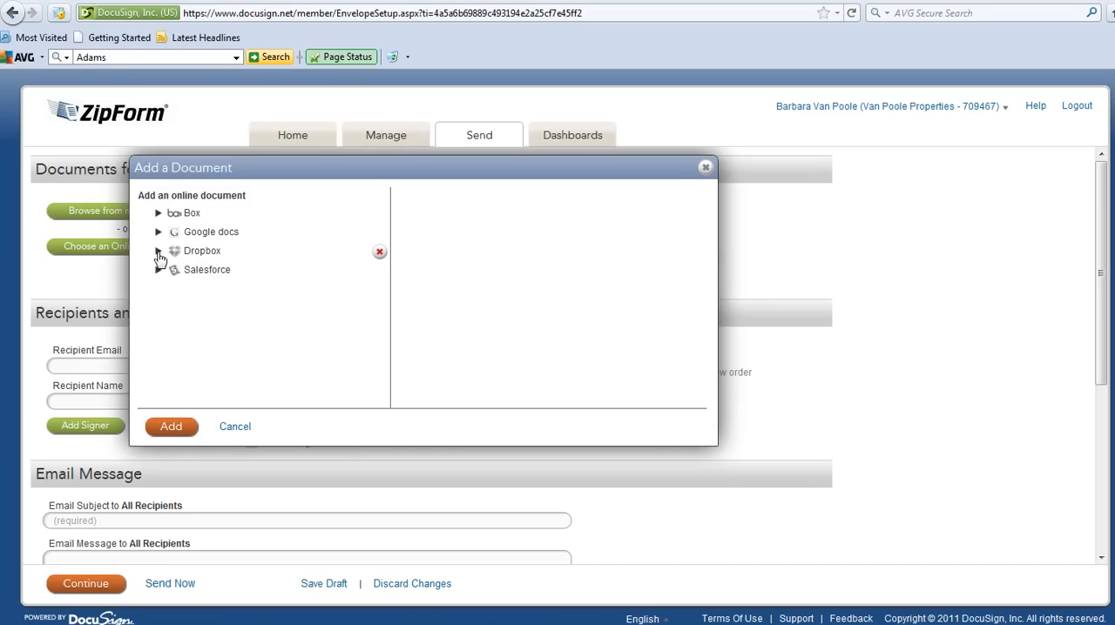
pyautogui.click(197, 255)
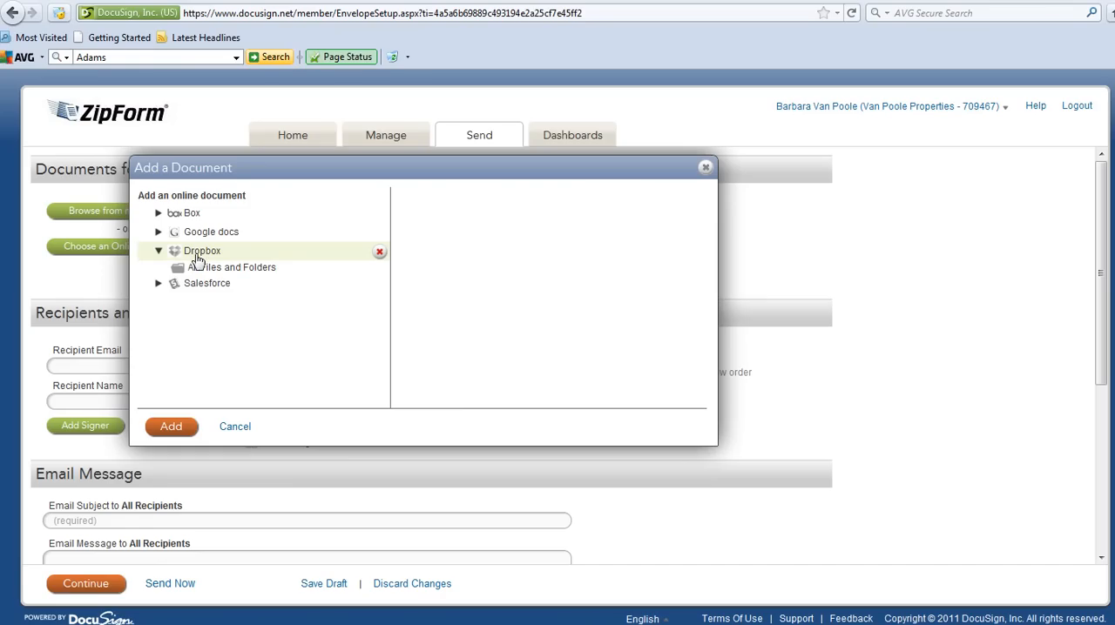
pyautogui.click(226, 273)
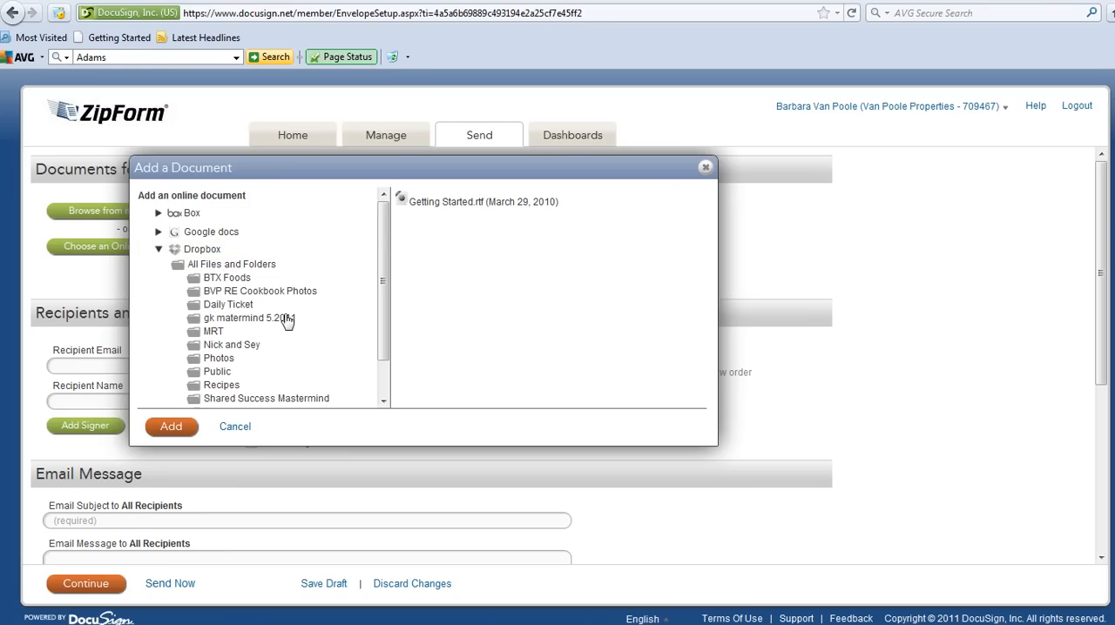
# - Add the offer PDF to the envelope from the client folder listed just after Agent List in the Dropbox Clients folder
pyautogui.scroll(-2, 288, 325)
pyautogui.scroll(-1, 289, 325)
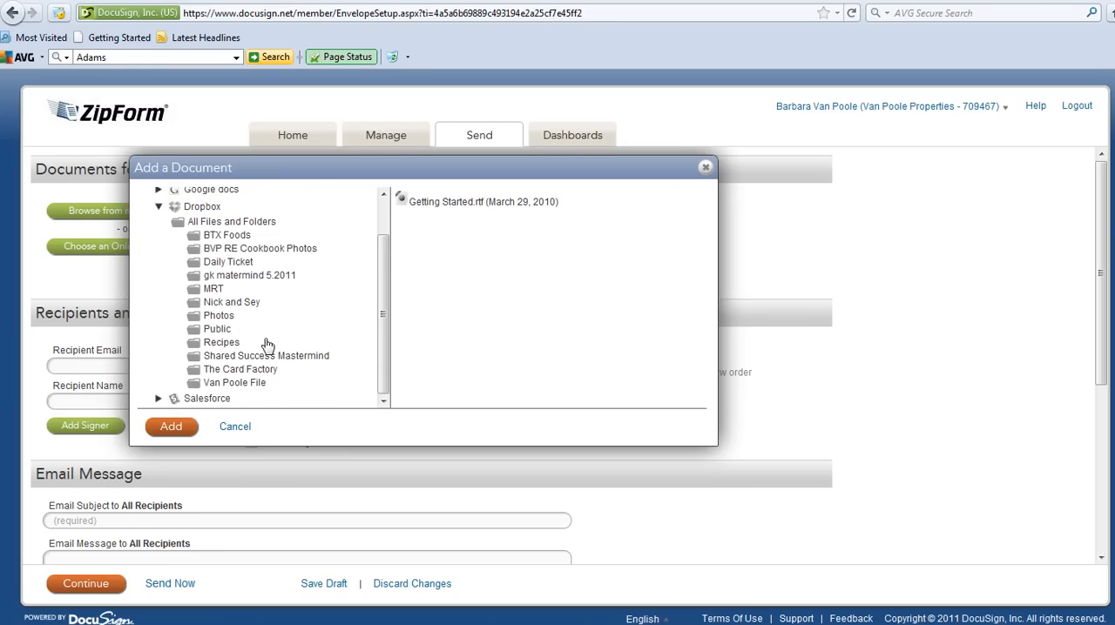
pyautogui.click(192, 386)
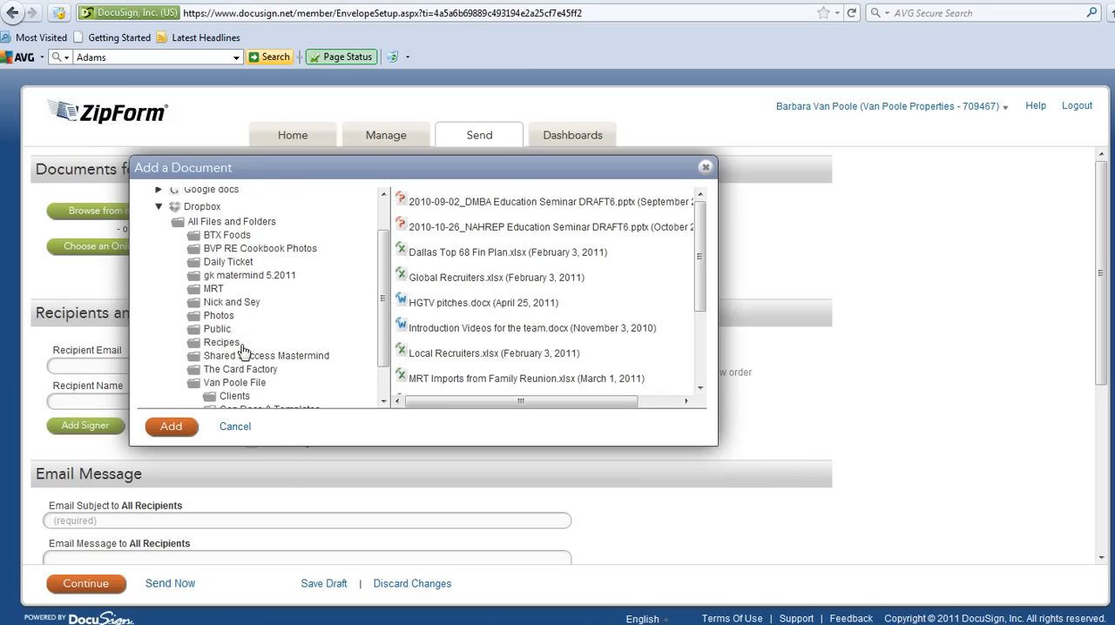
pyautogui.scroll(-1, 245, 353)
pyautogui.click(232, 386)
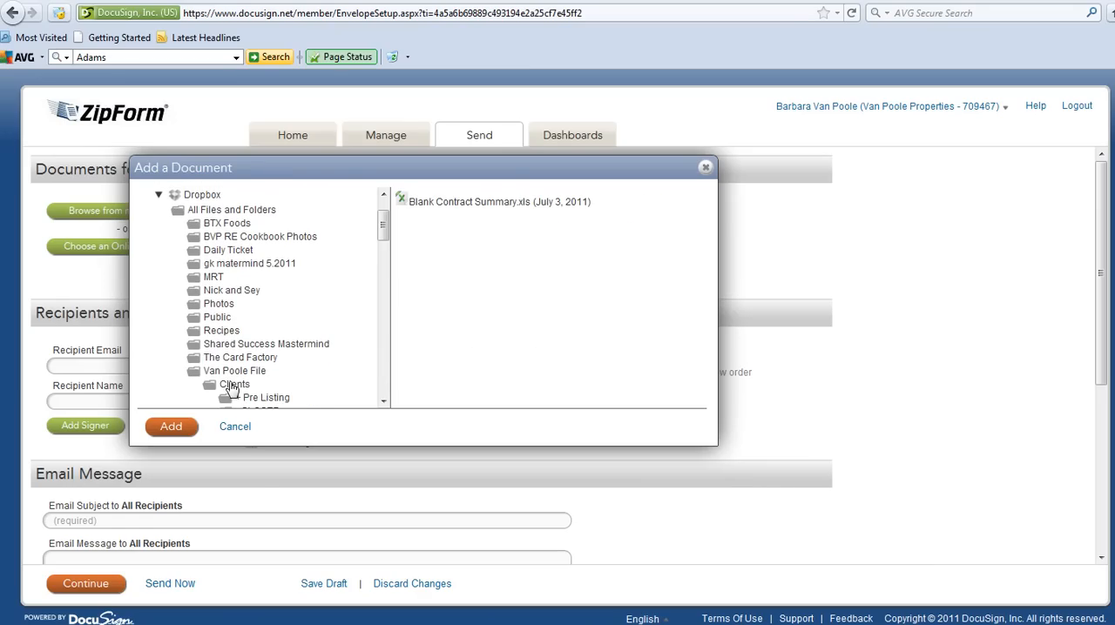
pyautogui.moveTo(384, 232); pyautogui.dragTo(386, 249)
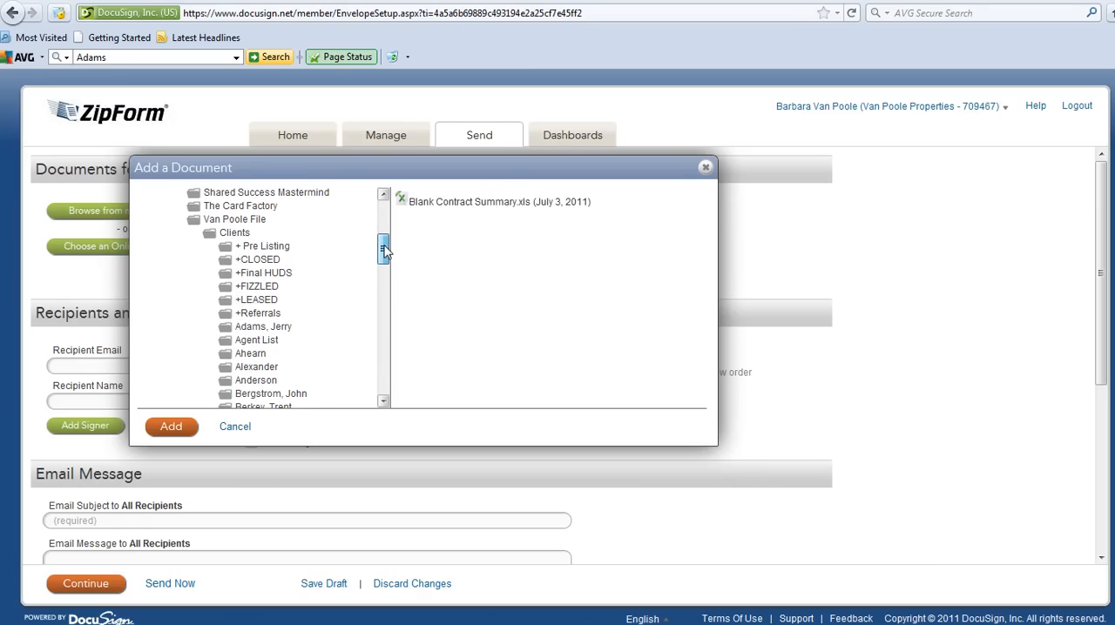
pyautogui.click(224, 354)
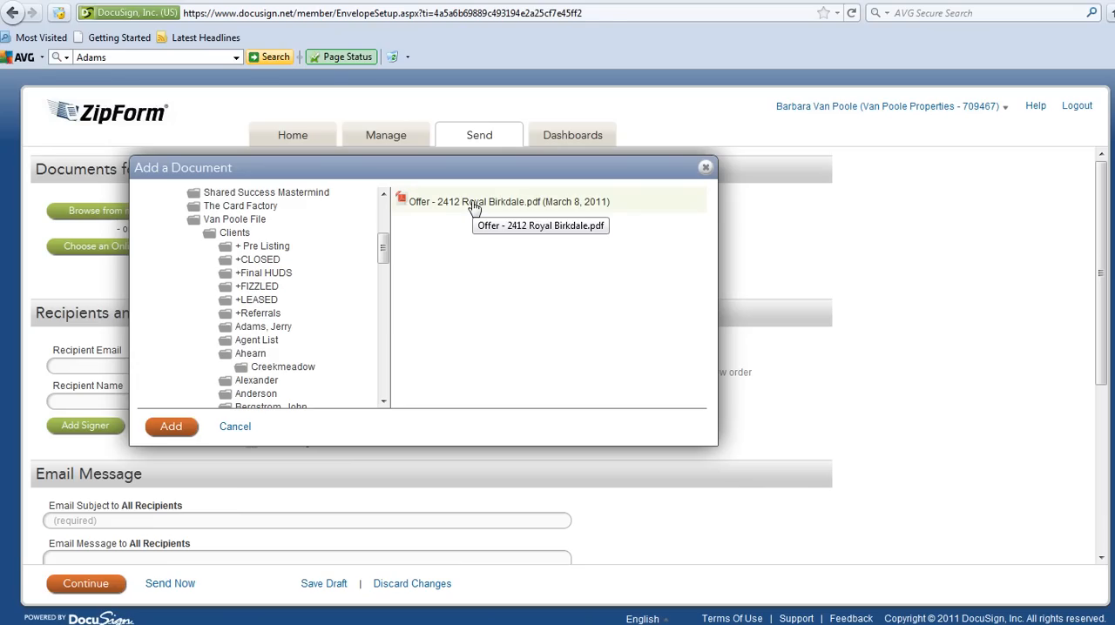
pyautogui.click(473, 207)
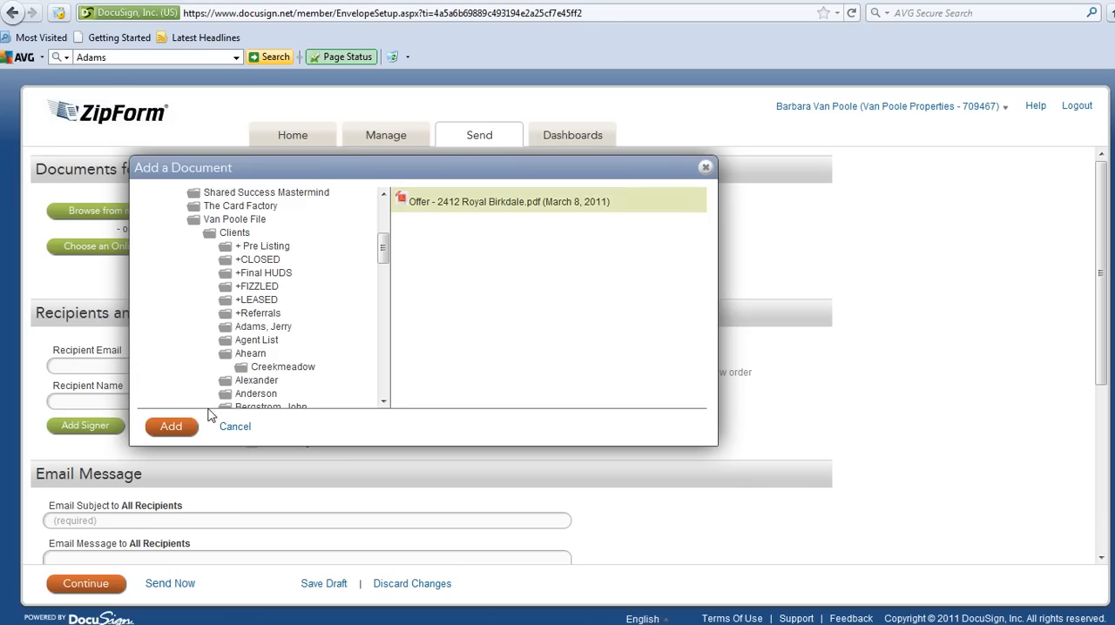
pyautogui.doubleClick(475, 203)
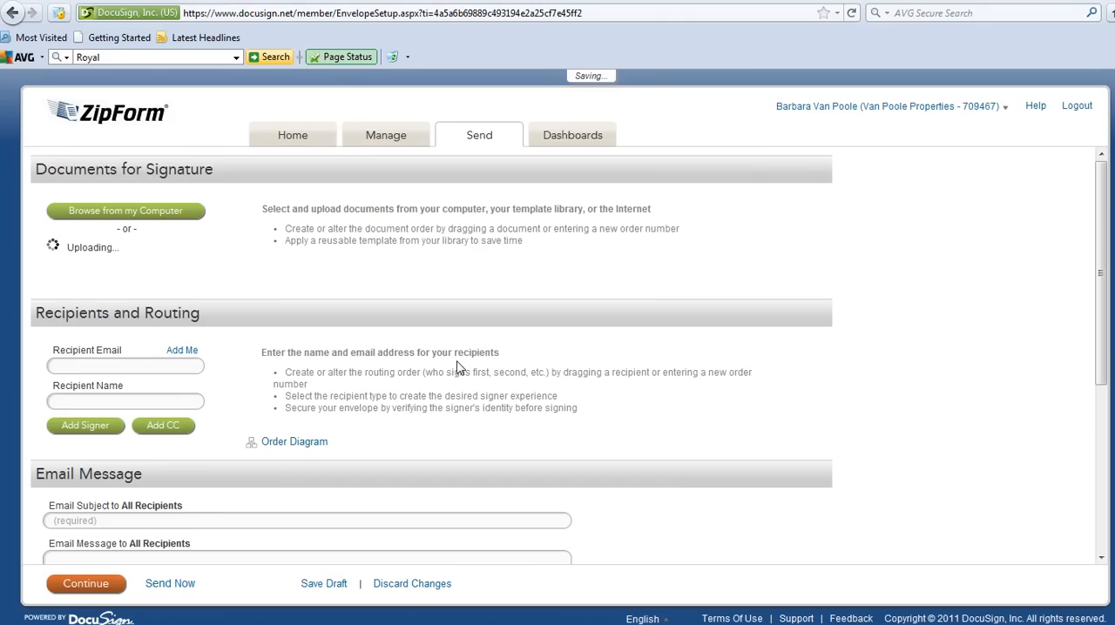
# - Enter the copy recipient's email and full name, pick the matching saved contact at the company domain, and add it as a CC
pyautogui.click(146, 365)
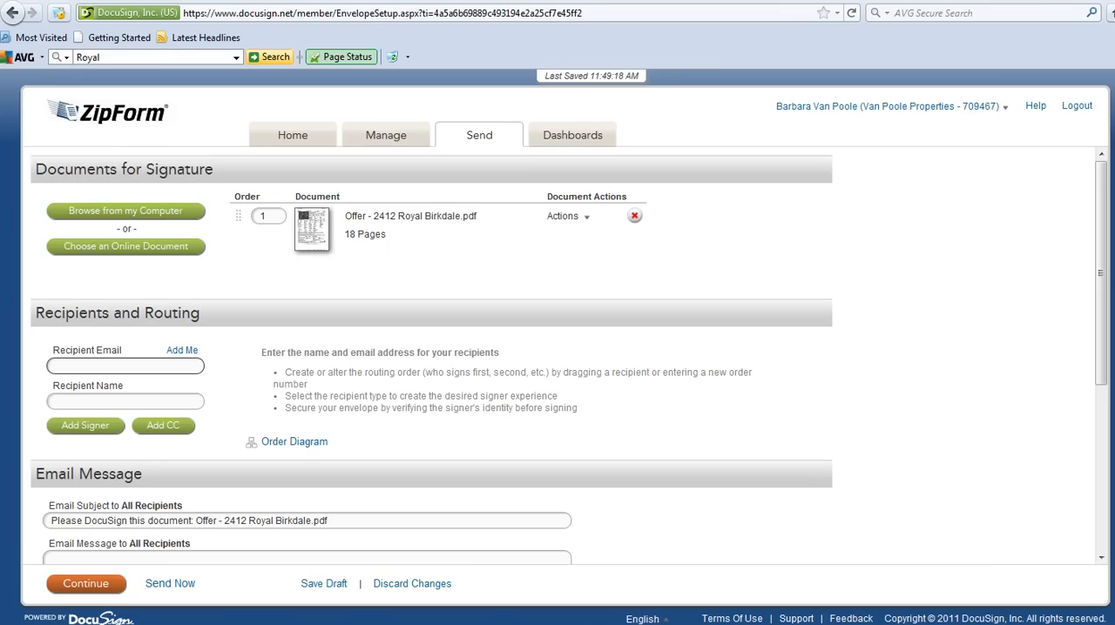
pyautogui.scroll(-1, 558, 351)
pyautogui.click(77, 342)
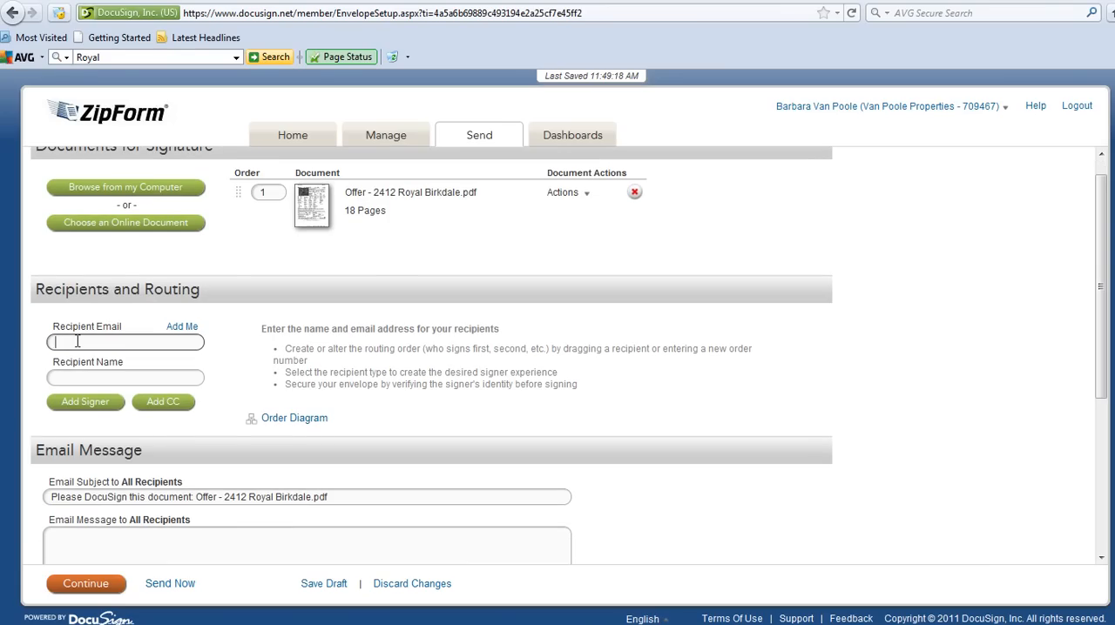
pyautogui.press('Tab')
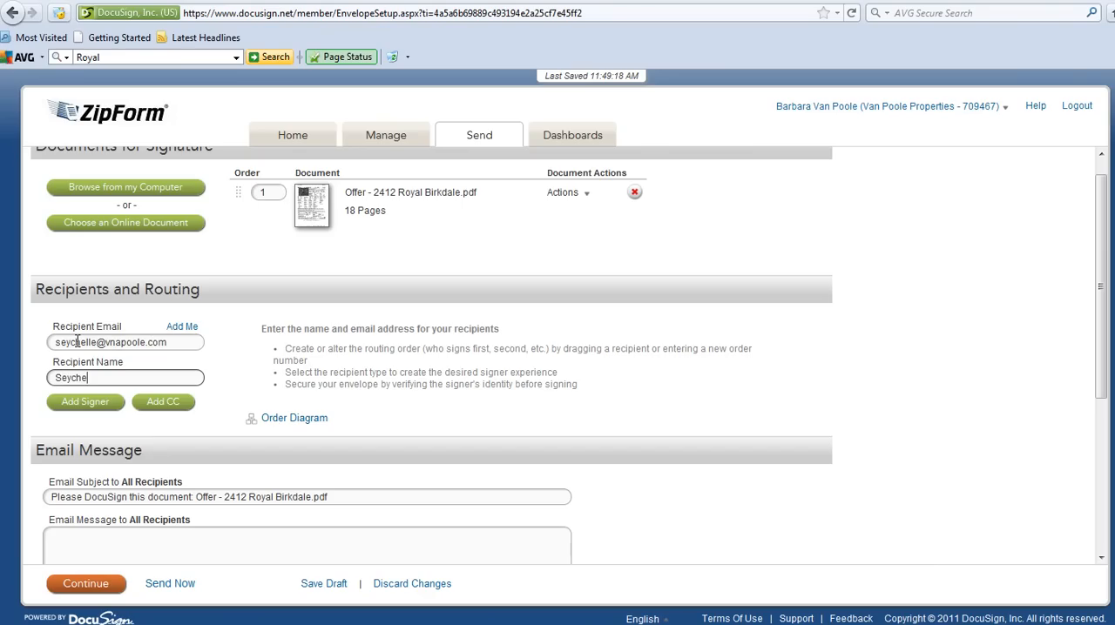
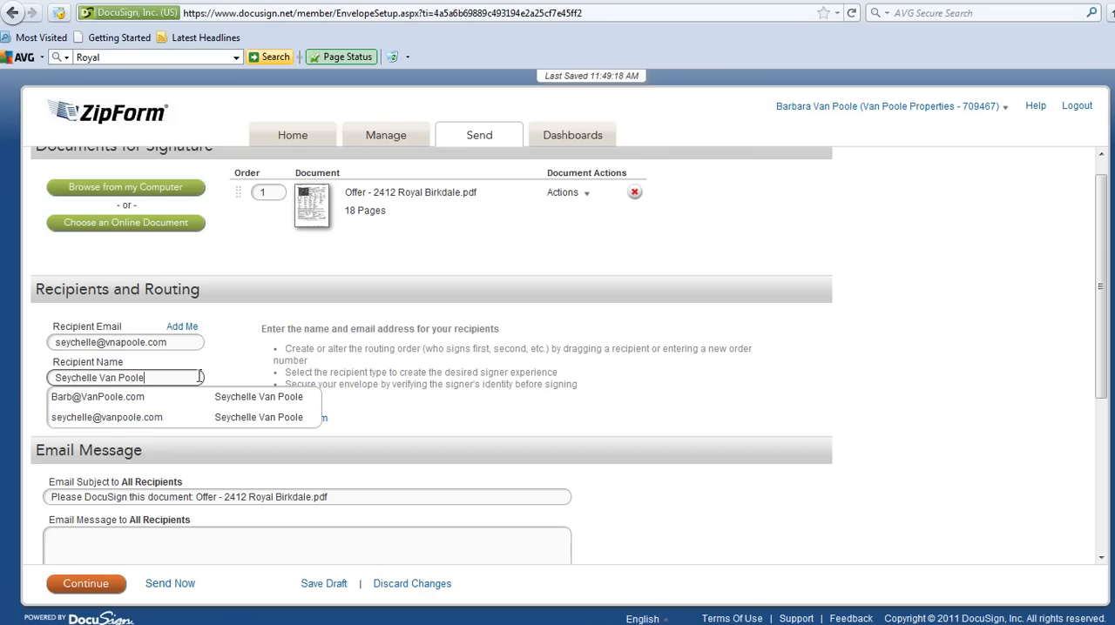
pyautogui.click(252, 419)
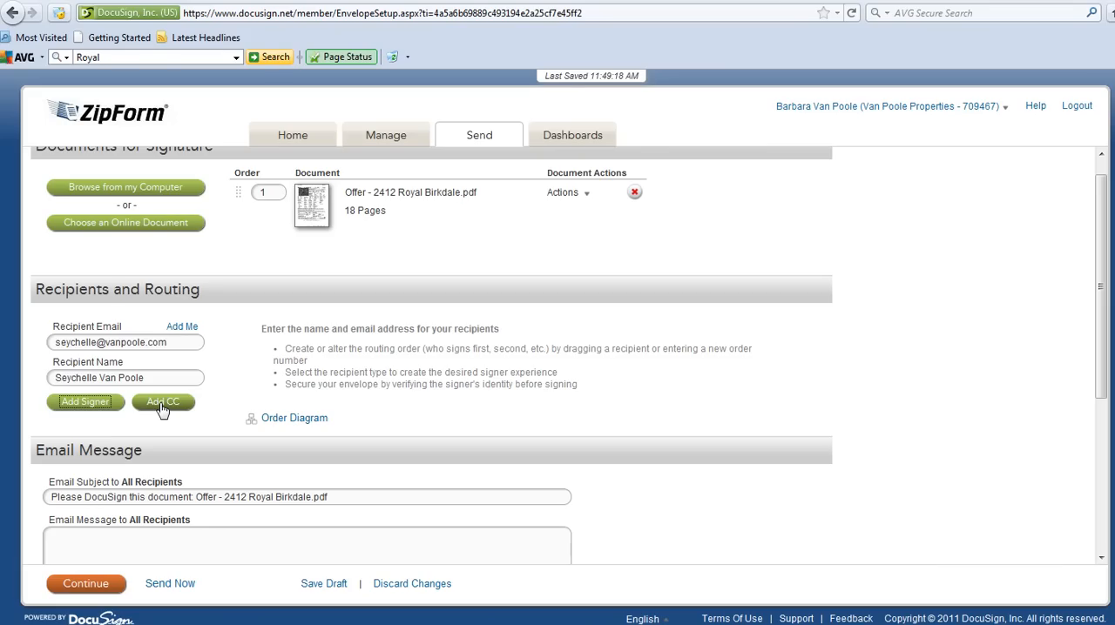
pyautogui.click(162, 403)
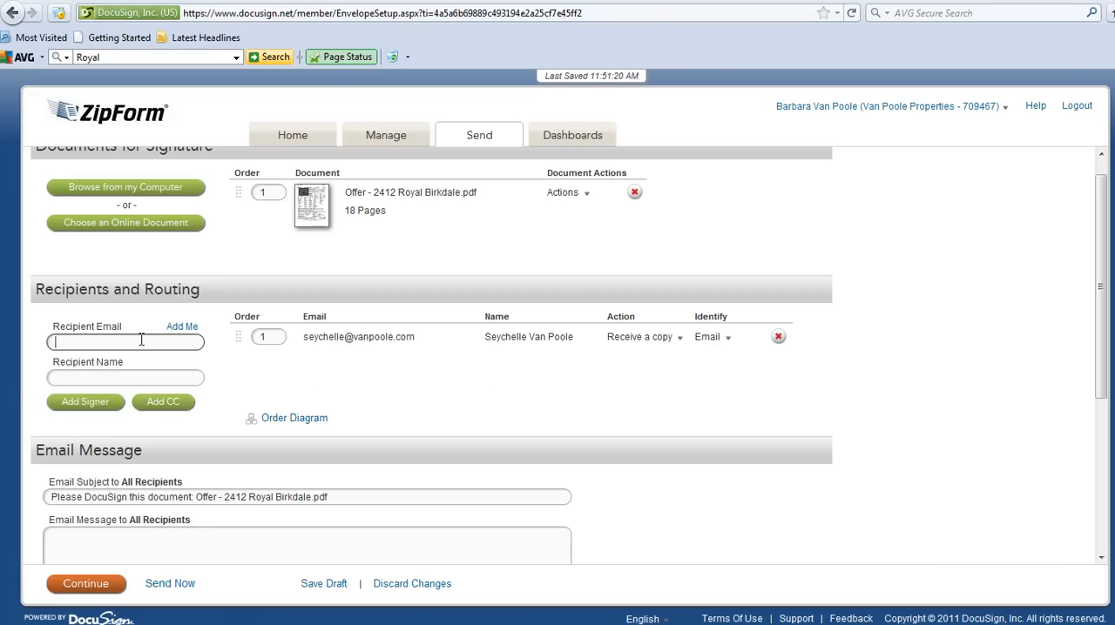
# - Enter the client's email address and full name as a recipient and add the client as a signer
pyautogui.press('Tab')
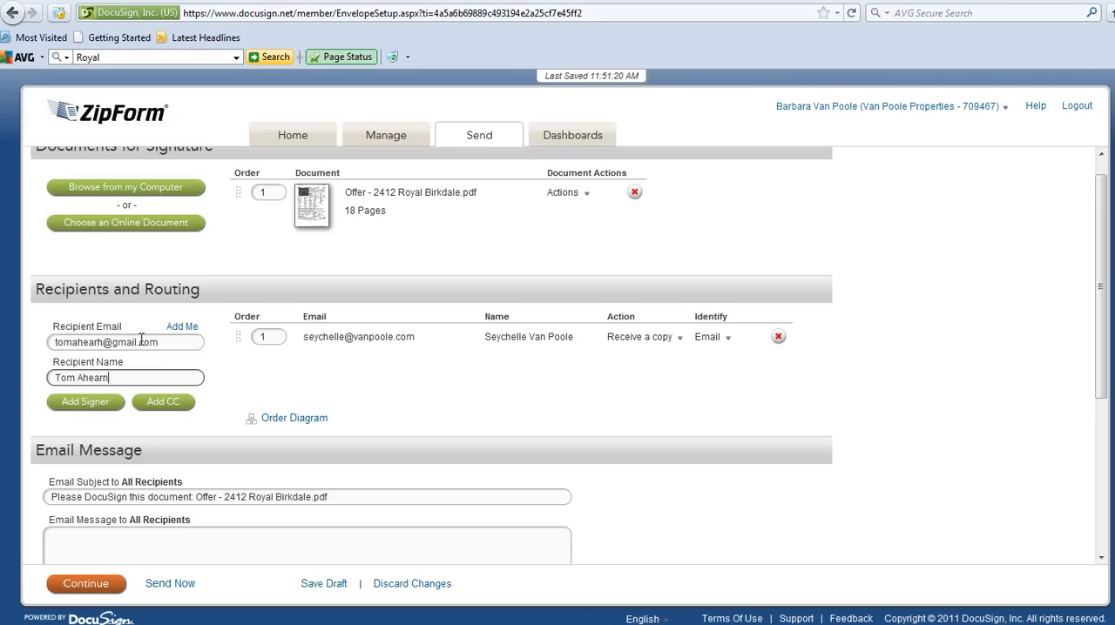
pyautogui.click(106, 409)
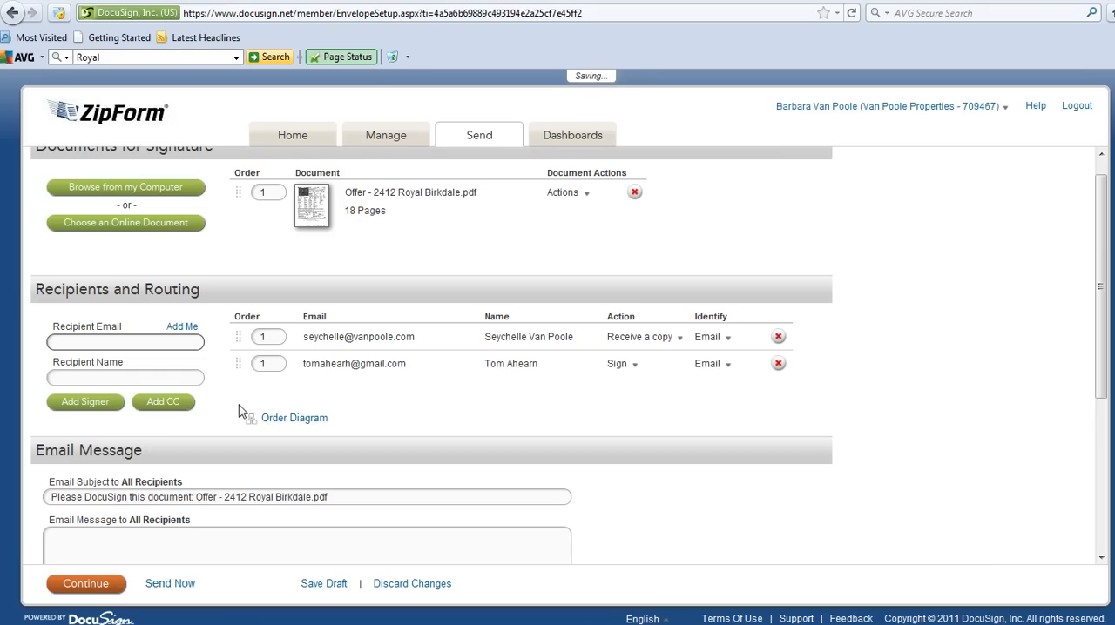
# - Examine the routing of the recipients in the order diagram, then close it
pyautogui.click(288, 422)
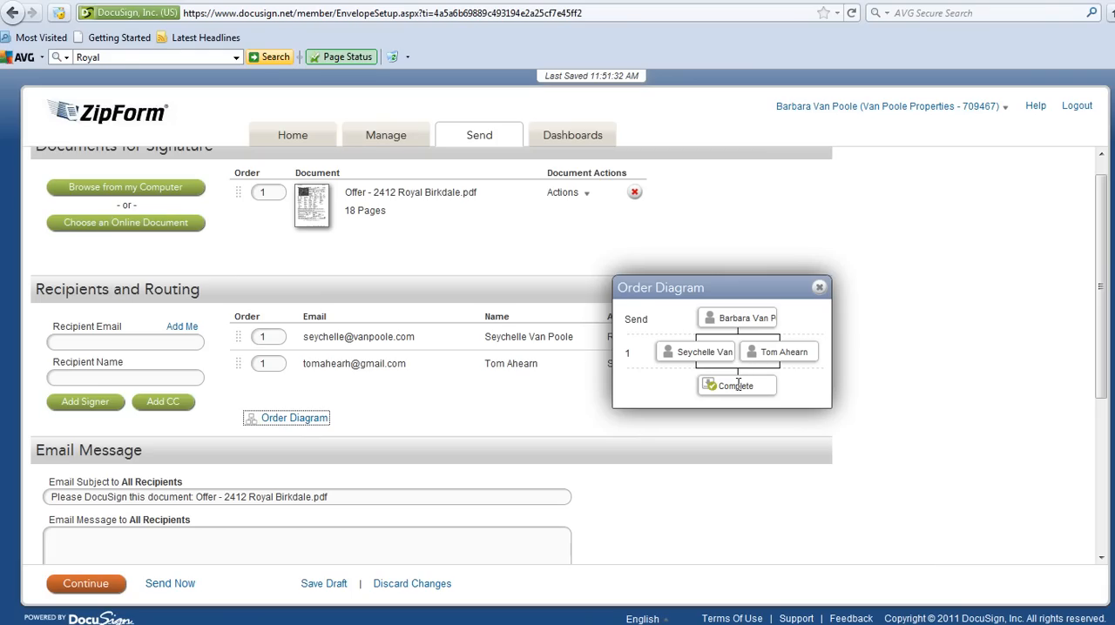
pyautogui.moveTo(719, 357); pyautogui.dragTo(721, 372)
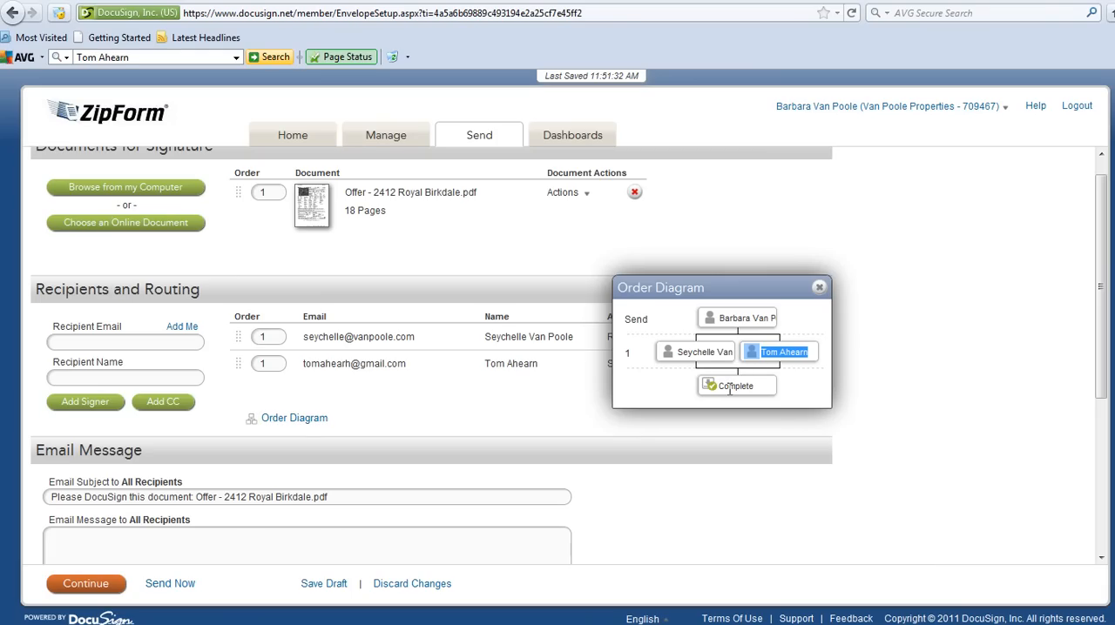
pyautogui.click(296, 419)
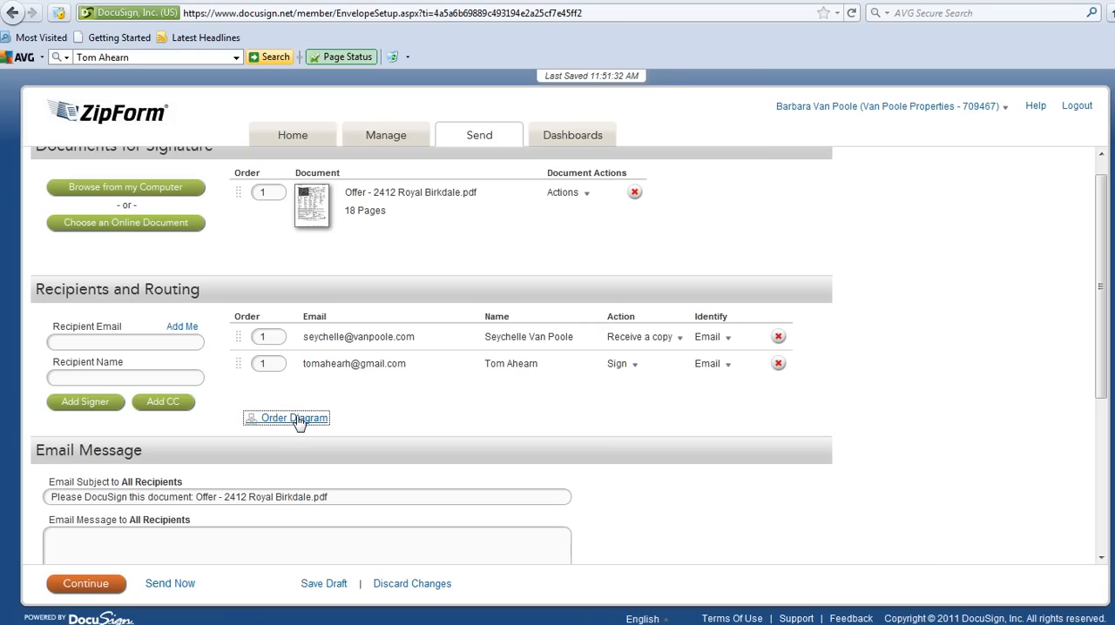
pyautogui.scroll(-3, 522, 418)
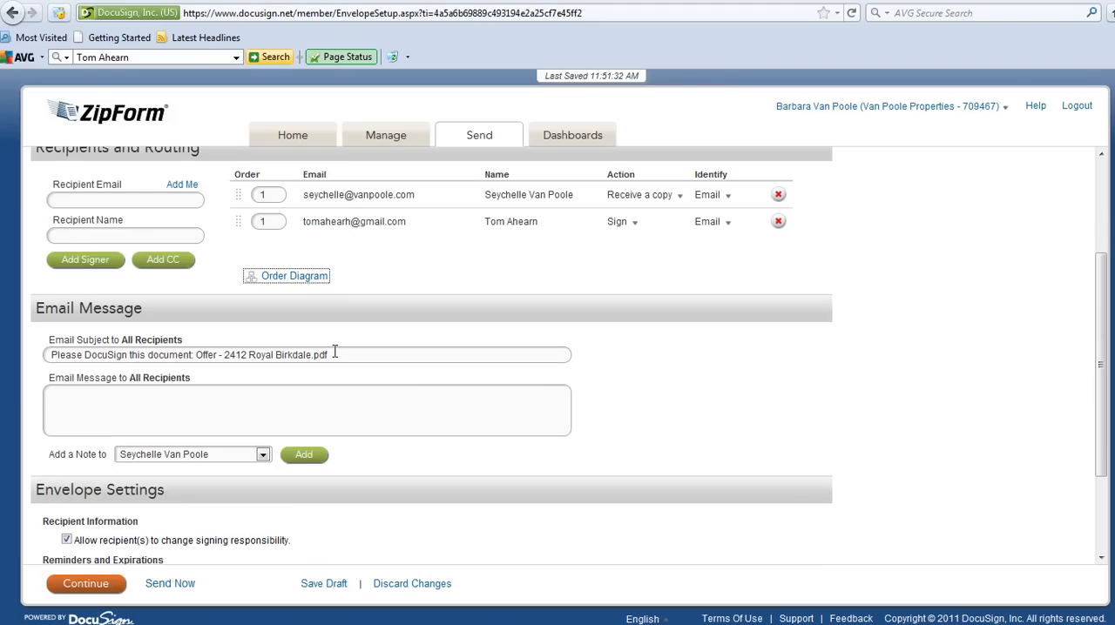
# - Write an email message greeting the client by first name with "Here are documents for your signature." and continue to document tagging
pyautogui.click(334, 352)
pyautogui.click(330, 411)
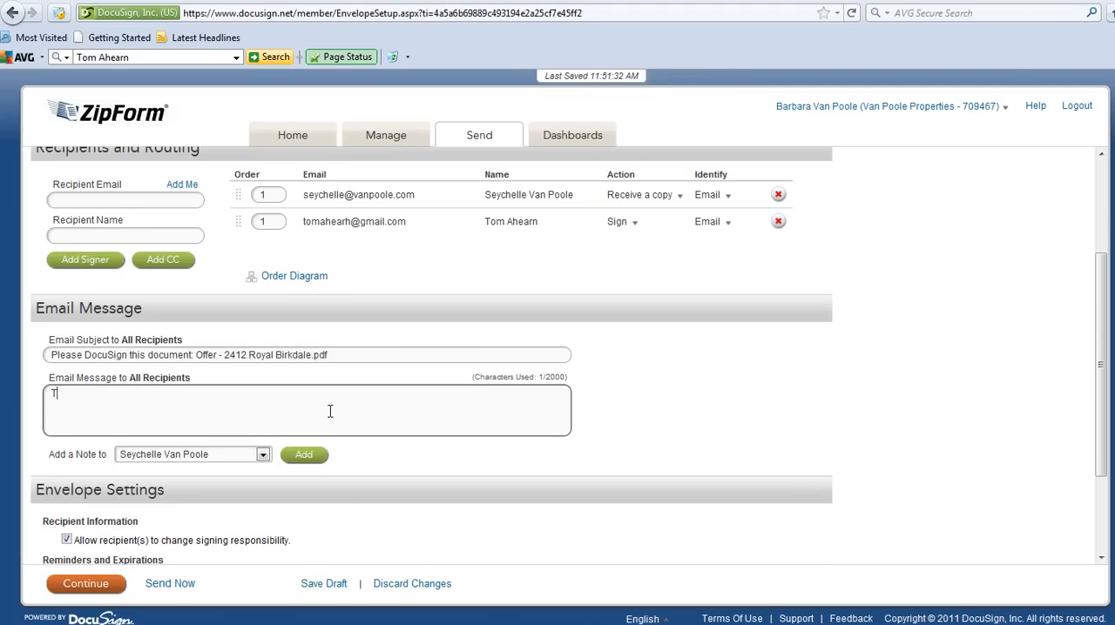
pyautogui.write('Hi Tom,')
pyautogui.press('Return')
pyautogui.press('Return')
pyautogui.write('Here are documents for ')
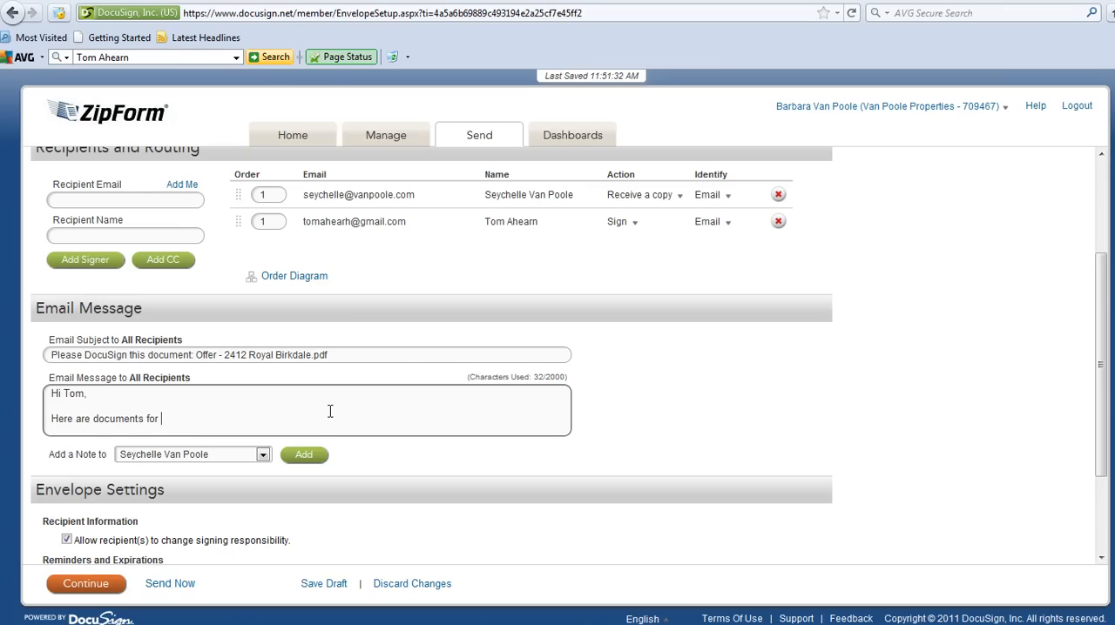
pyautogui.write('your signature.')
pyautogui.scroll(-3, 411, 392)
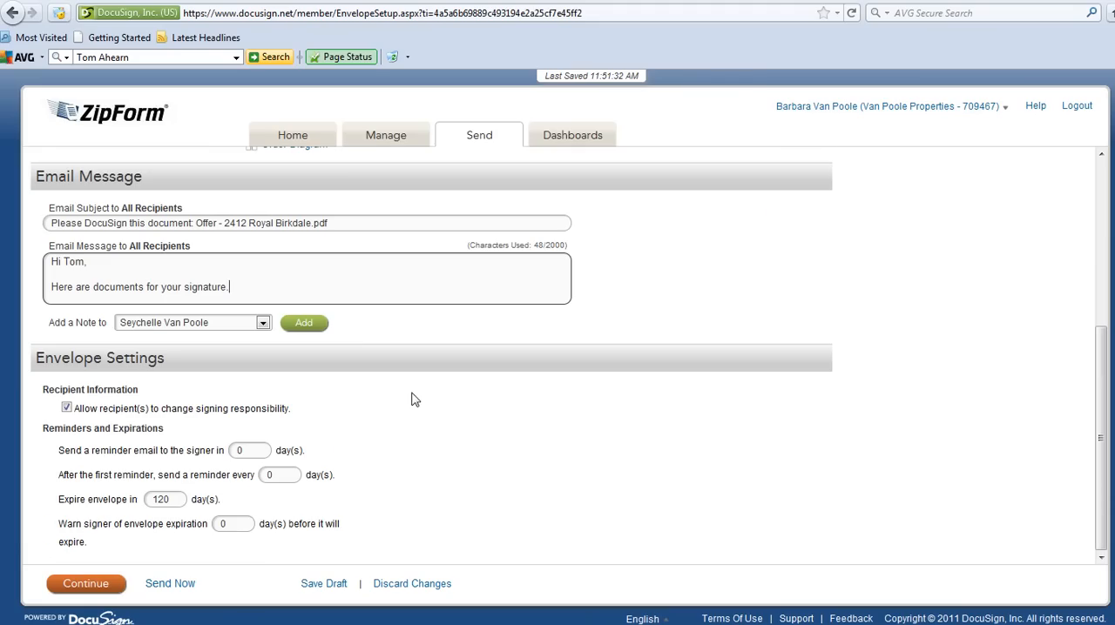
pyautogui.click(92, 588)
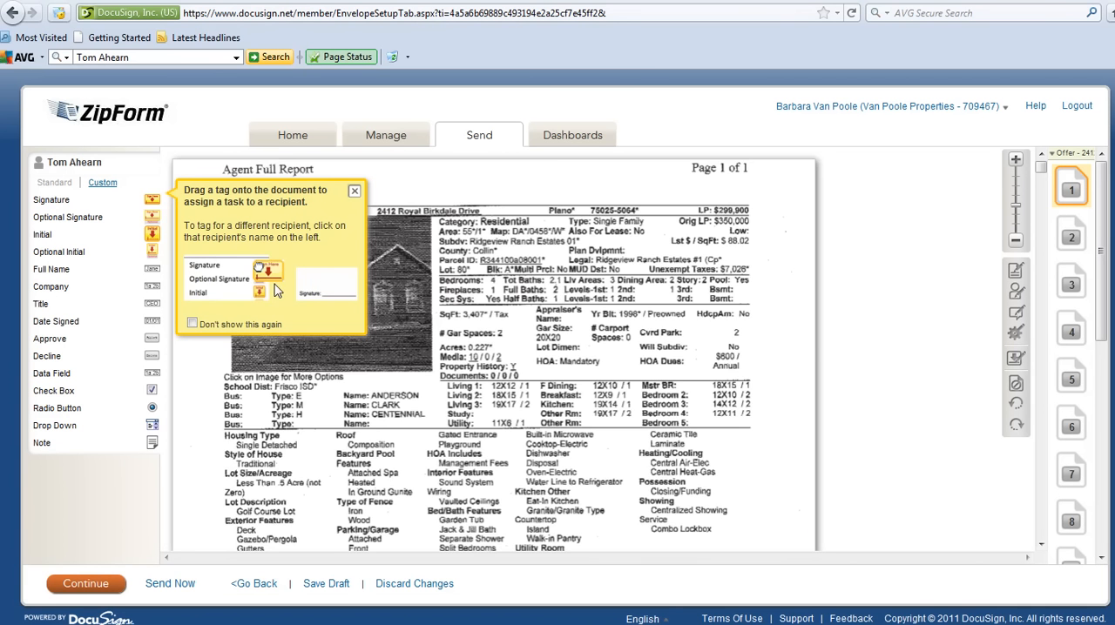
# - Place a Signature tag for the client on the second Purchaser line of the Owner Occupant Certification on page 2
pyautogui.scroll(-10, 597, 301)
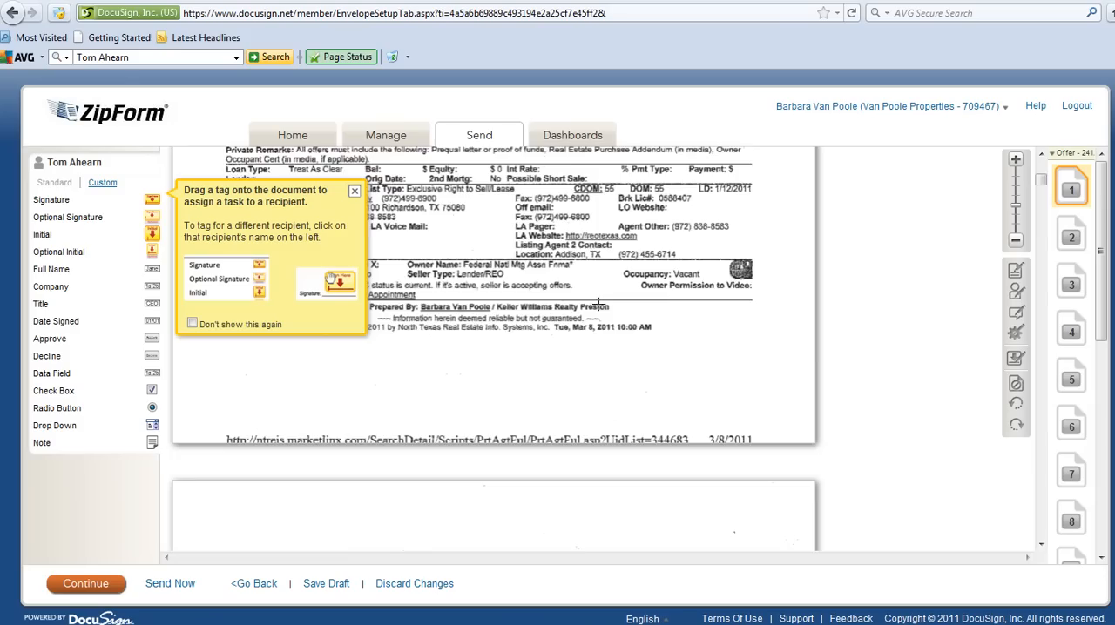
pyautogui.scroll(-5, 598, 301)
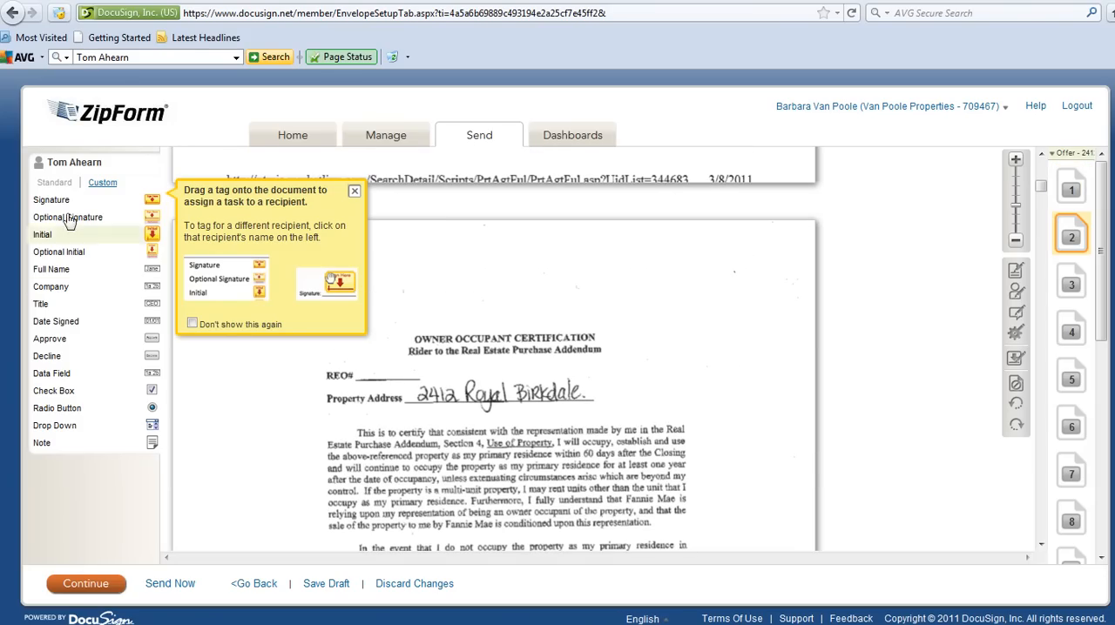
pyautogui.scroll(-1, 454, 336)
pyautogui.scroll(-4, 454, 335)
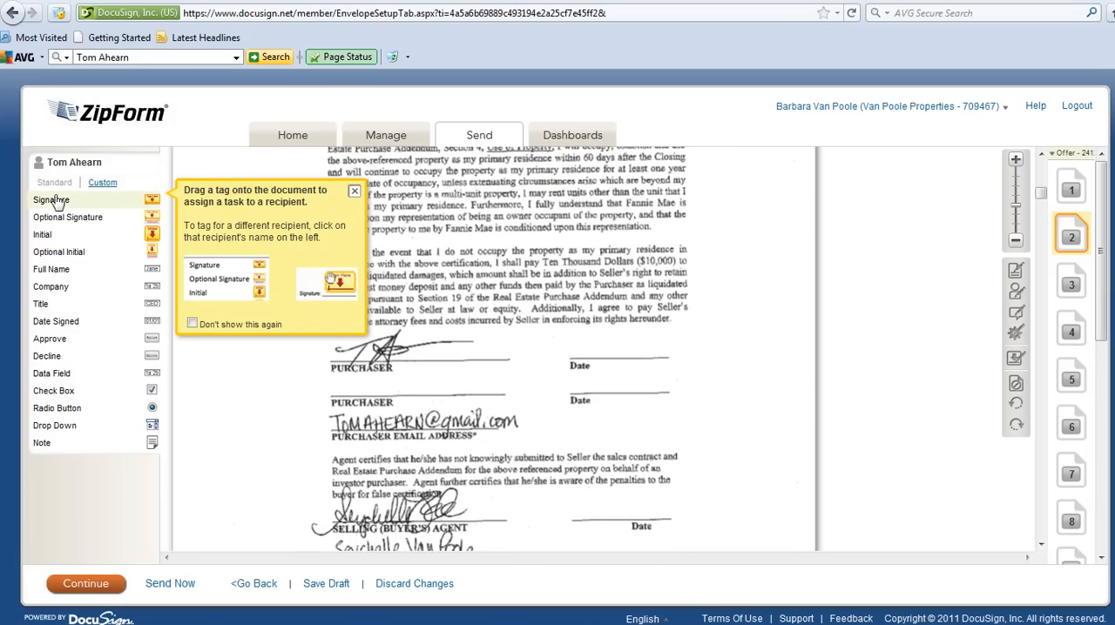
pyautogui.moveTo(54, 200)
pyautogui.mouseDown()
pyautogui.moveTo(213, 268)
pyautogui.moveTo(373, 309)
pyautogui.moveTo(360, 382)
pyautogui.mouseUp()
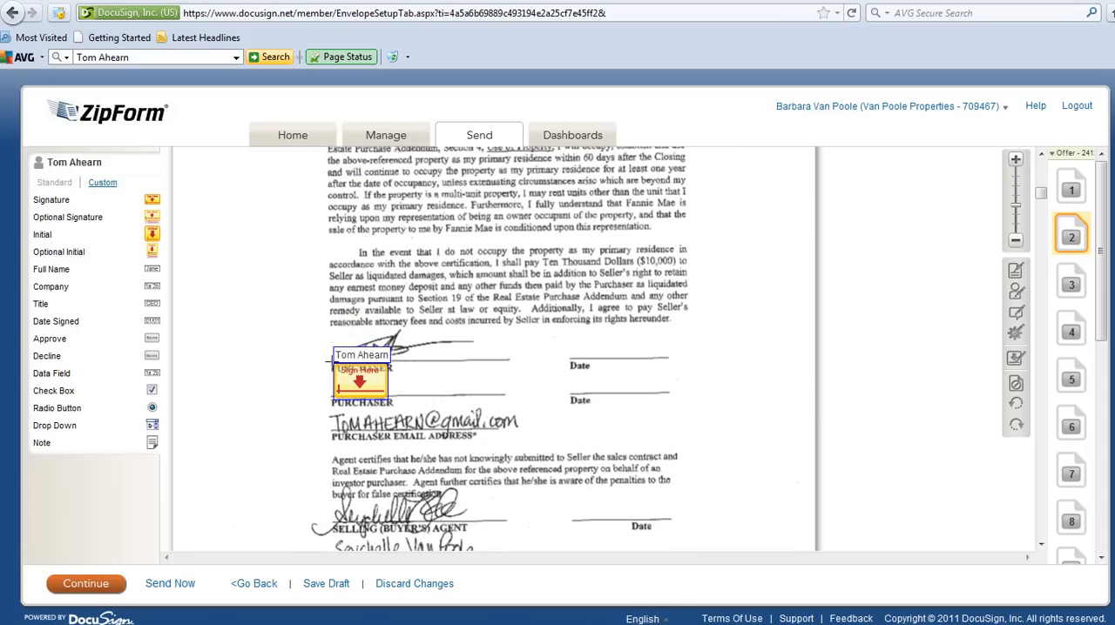
# - Place a Date Signed tag on the date line beside the selling agent's signature on page 2
pyautogui.scroll(-2, 313, 357)
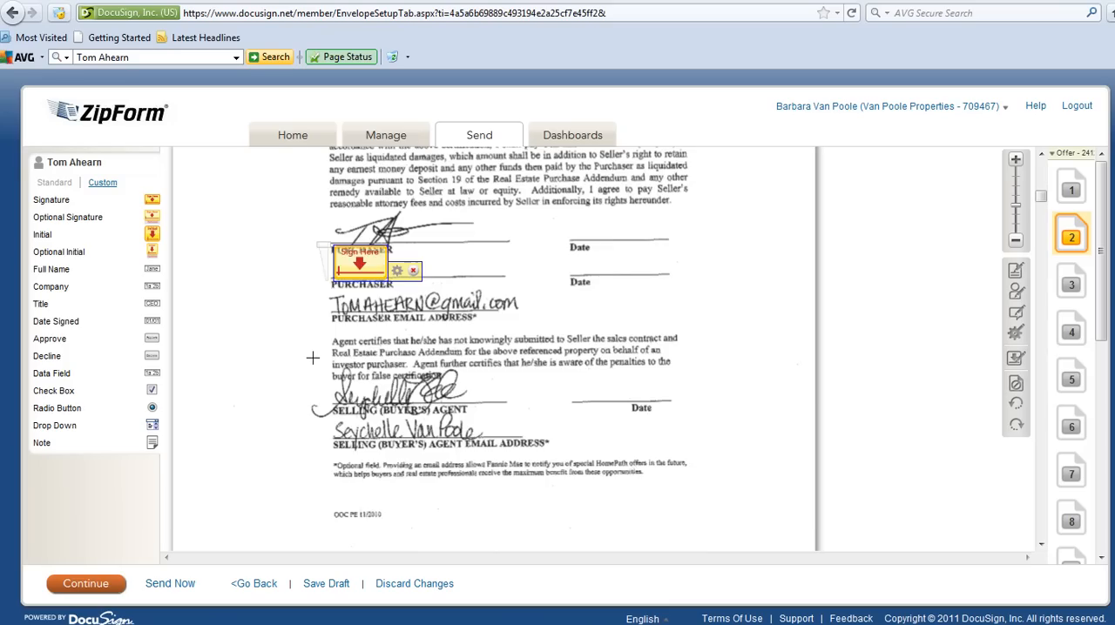
pyautogui.scroll(-2, 312, 357)
pyautogui.moveTo(95, 328); pyautogui.dragTo(579, 269)
# - Place an Optional Signature tag at the purchaser initials on page 3 and an Initial tag at the purchaser initials on page 4
pyautogui.scroll(-3, 312, 360)
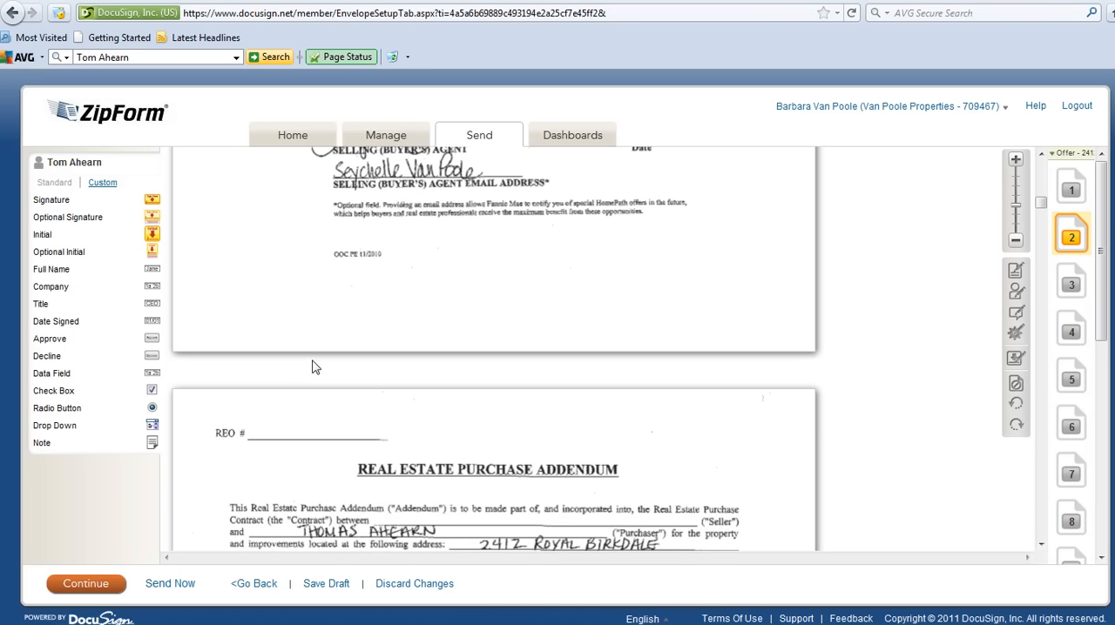
pyautogui.scroll(-7, 312, 364)
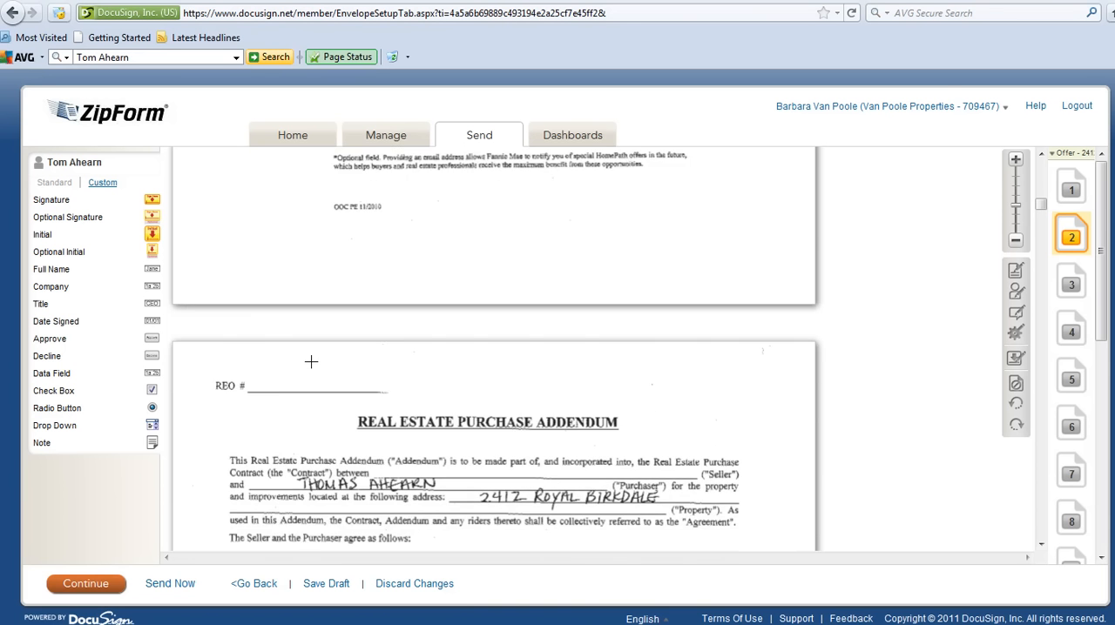
pyautogui.scroll(-9, 312, 360)
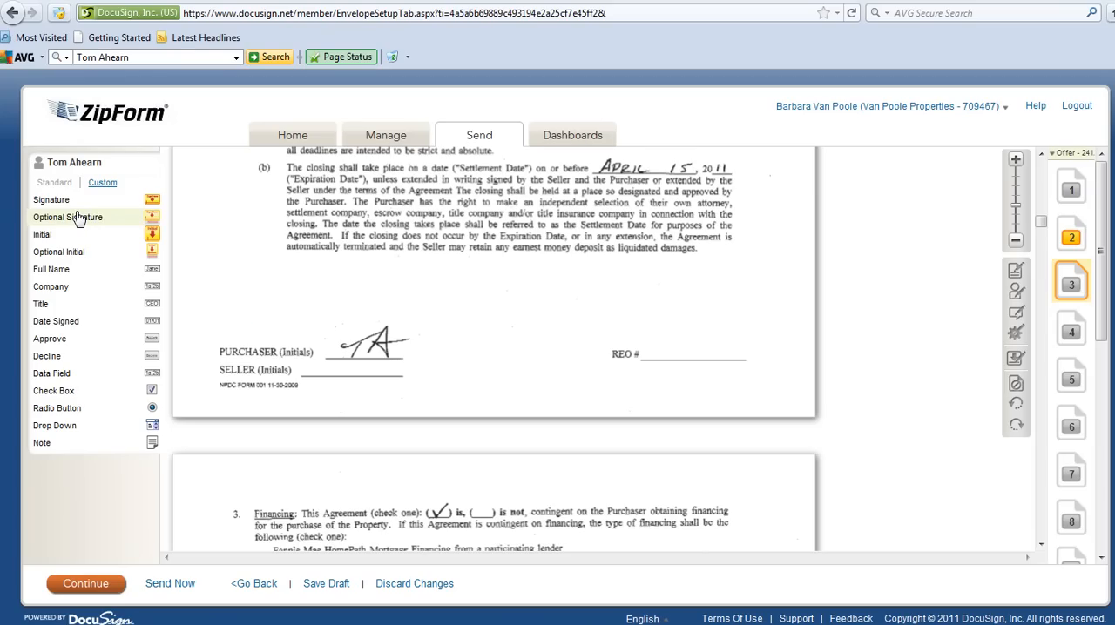
pyautogui.moveTo(76, 218)
pyautogui.mouseDown()
pyautogui.moveTo(256, 311)
pyautogui.moveTo(273, 376)
pyautogui.moveTo(295, 319)
pyautogui.moveTo(303, 324)
pyautogui.moveTo(289, 318)
pyautogui.mouseUp()
pyautogui.scroll(-10, 271, 399)
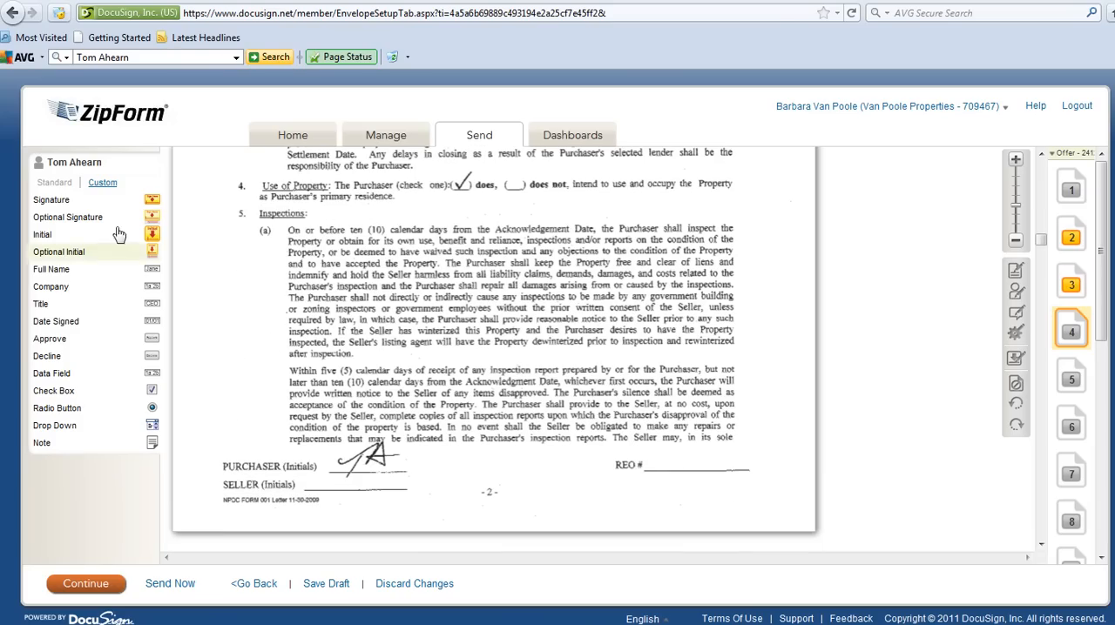
pyautogui.moveTo(151, 234); pyautogui.dragTo(306, 446)
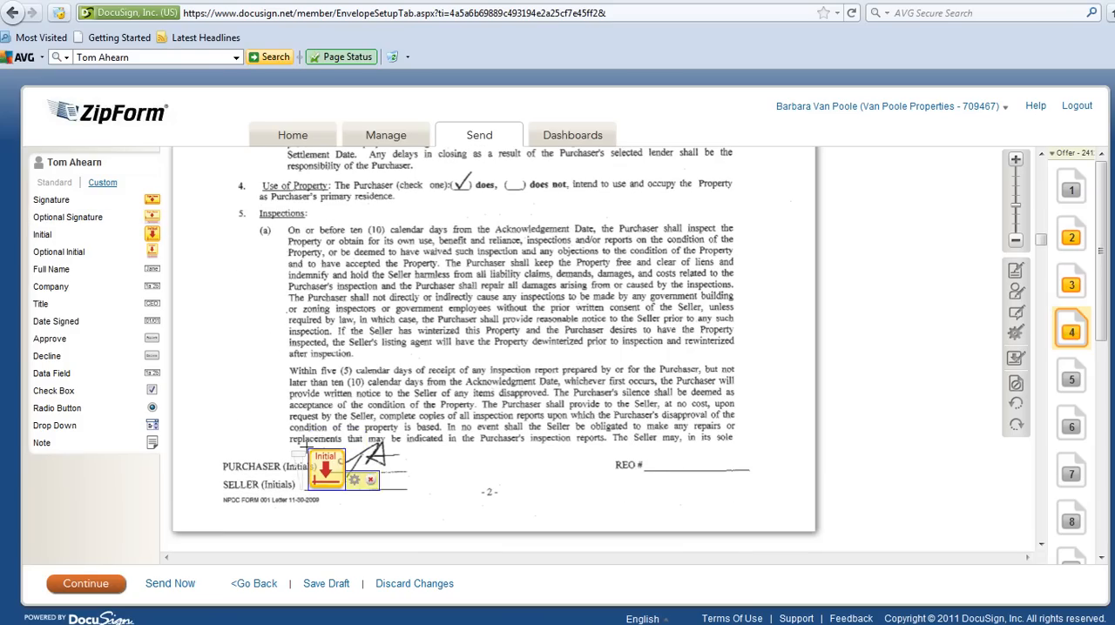
# - Place a Data Field tag between the purchaser initials and the REO number line at the foot of page 5
pyautogui.scroll(-5, 306, 446)
pyautogui.scroll(-10, 307, 446)
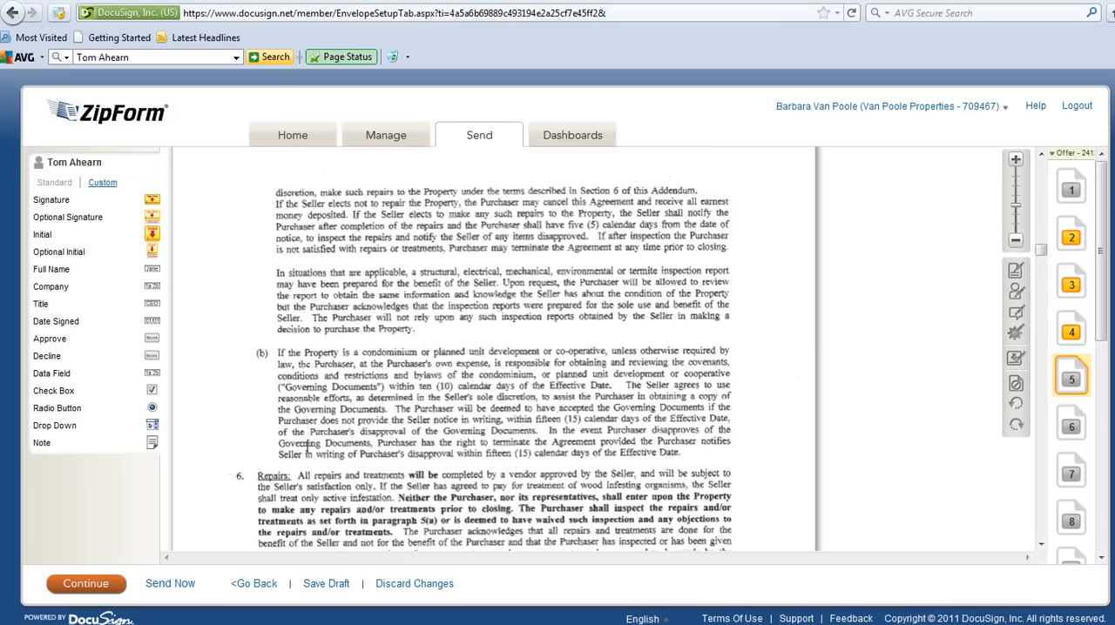
pyautogui.scroll(-3, 214, 440)
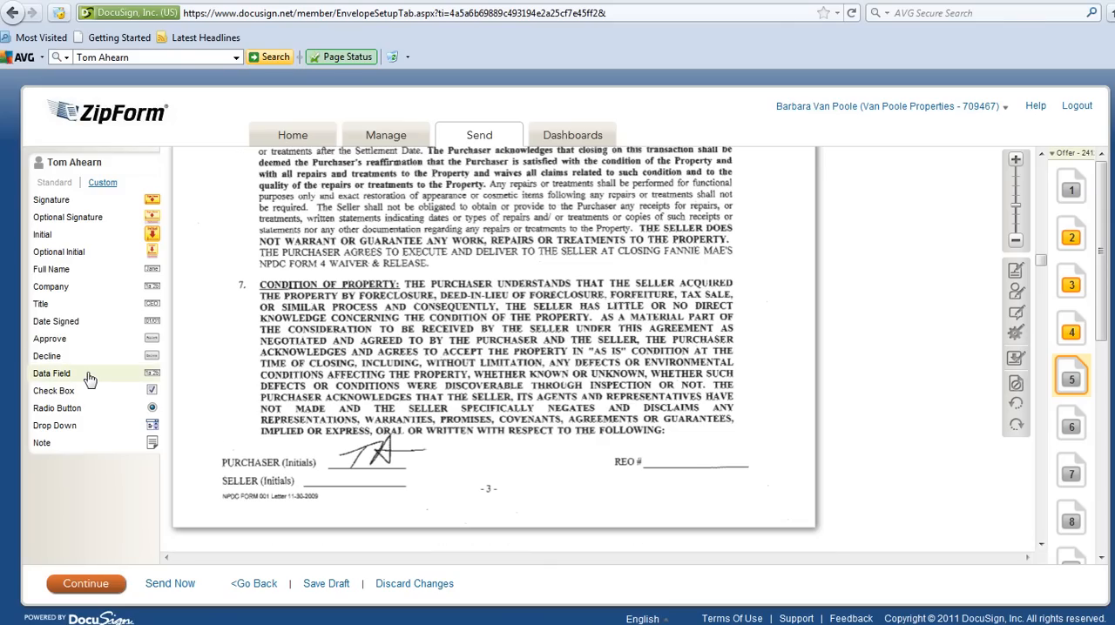
pyautogui.moveTo(89, 378); pyautogui.dragTo(487, 466)
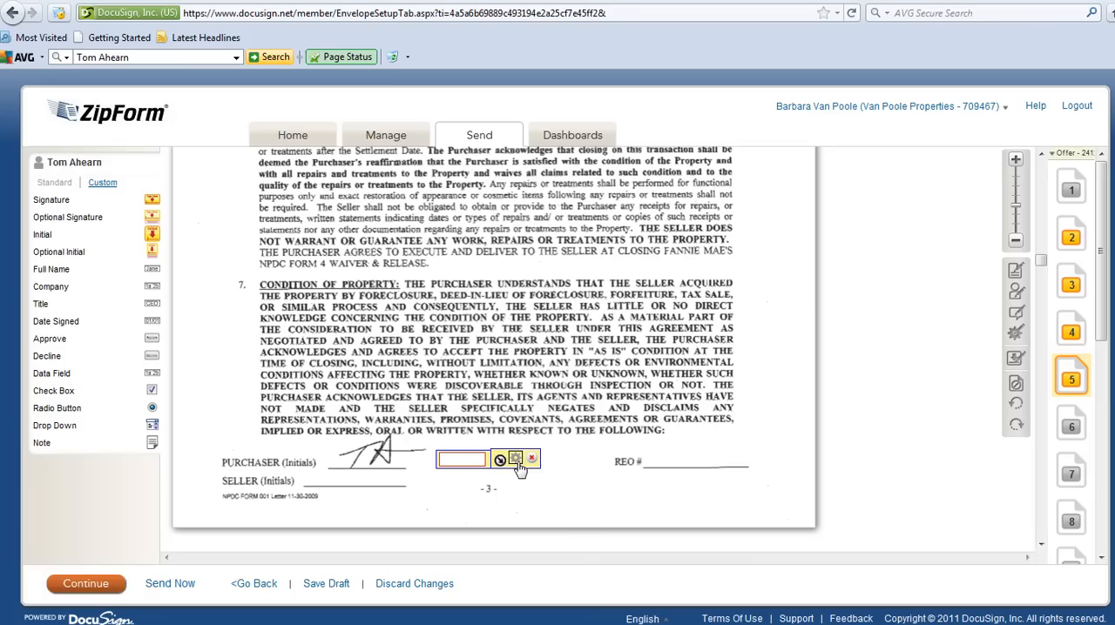
# - Format the page 5 data field to 20 characters per line and 3 lines, and apply the properties
pyautogui.click(515, 458)
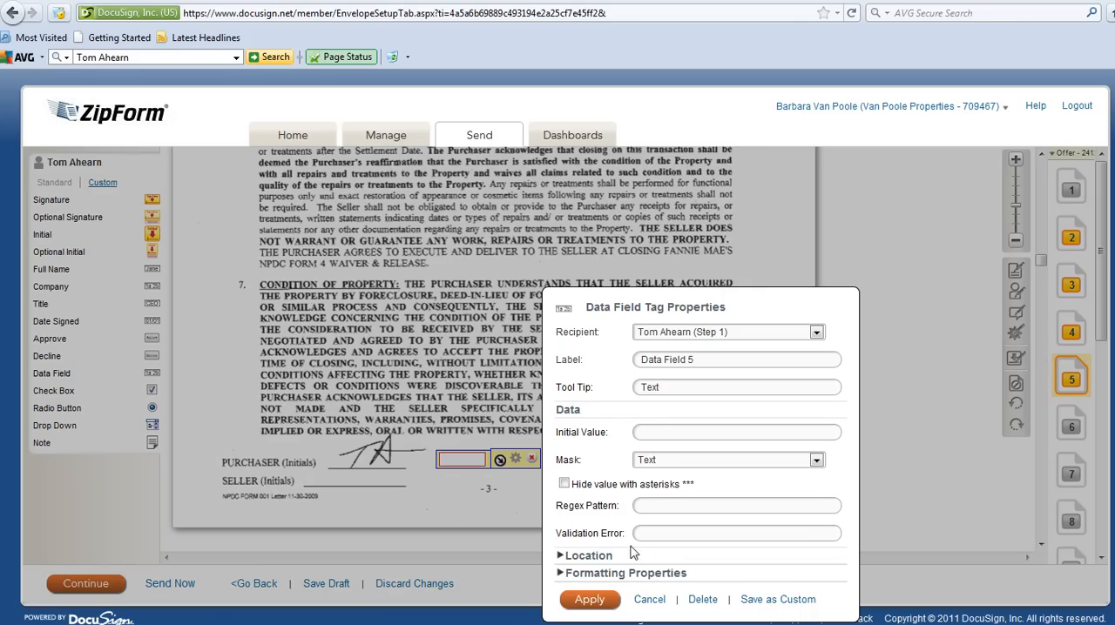
pyautogui.click(564, 573)
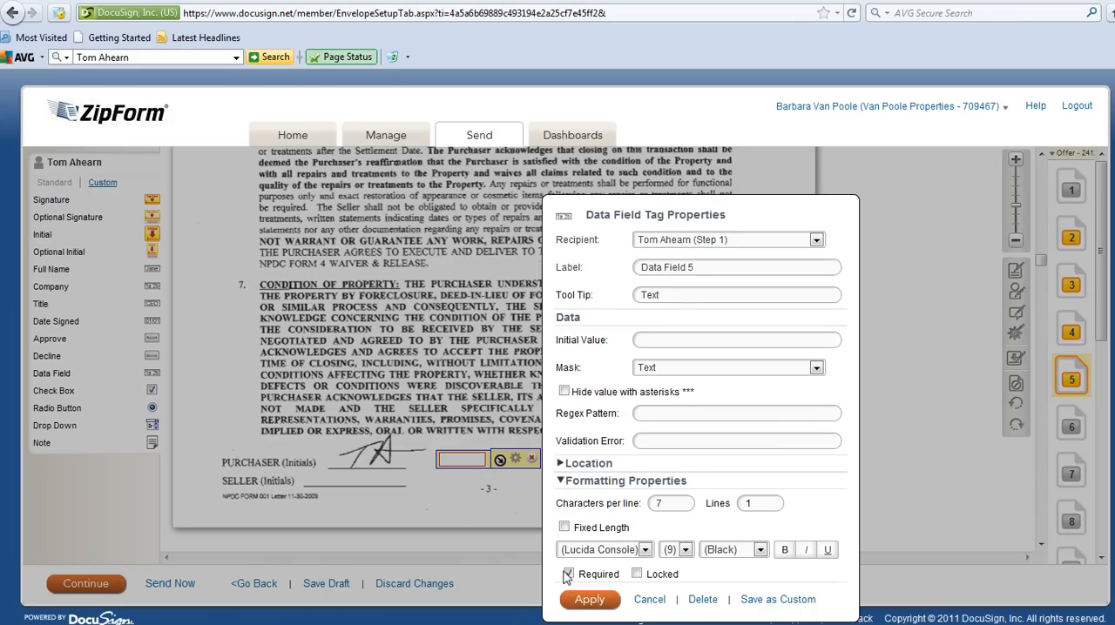
pyautogui.click(614, 503)
pyautogui.write('20')
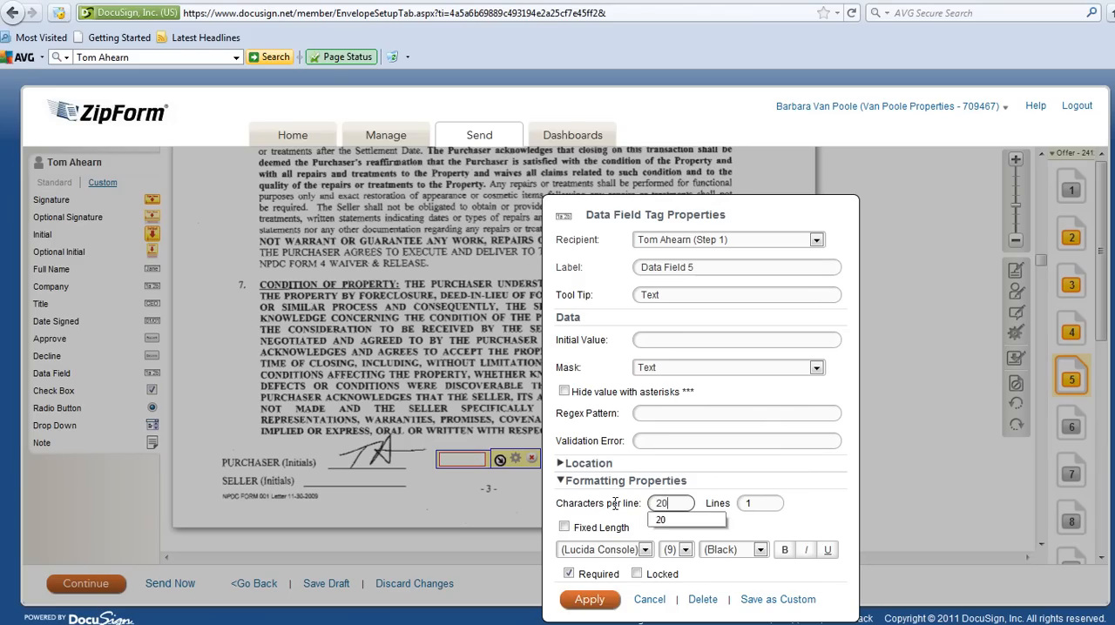
pyautogui.press('Tab')
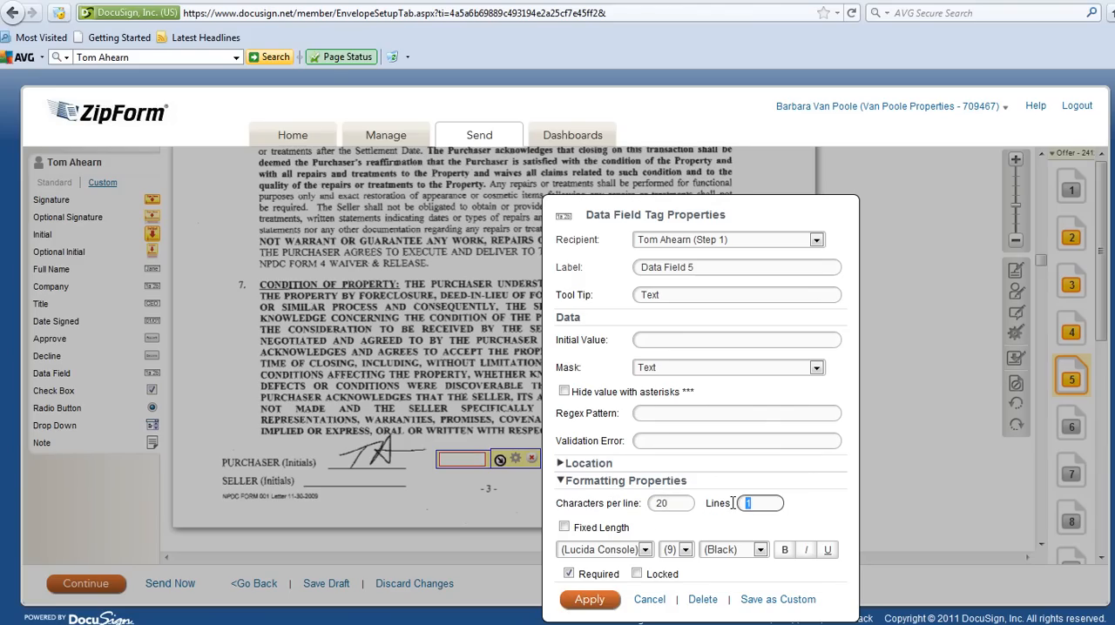
pyautogui.write('3')
pyautogui.click(590, 599)
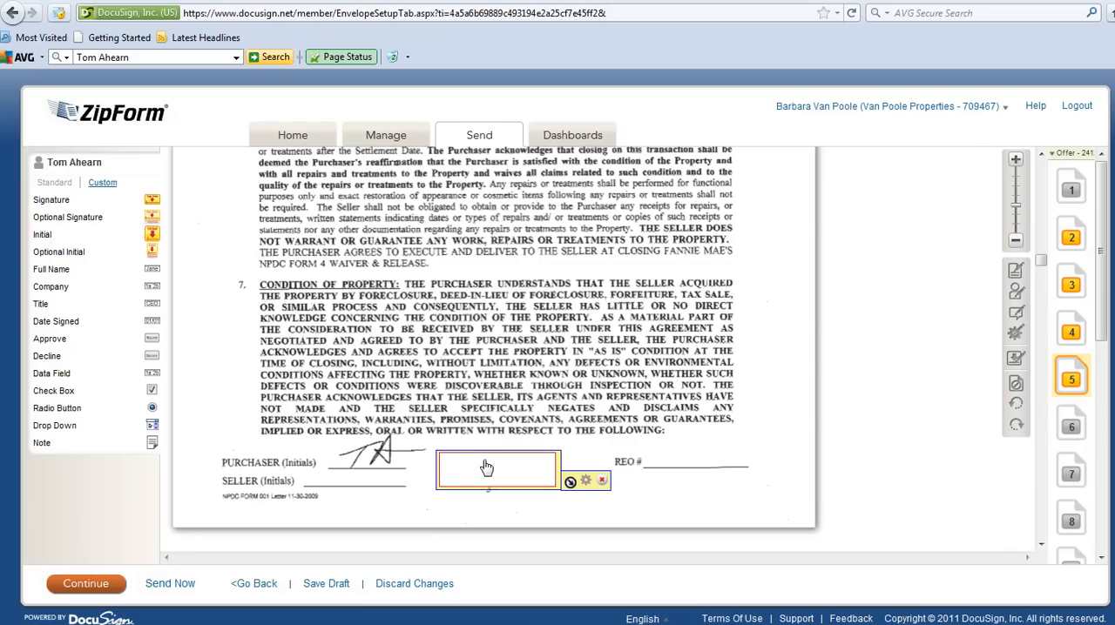
# - Fill the page 5 data field with the text "Home to be prof cleaned upon moveout"
pyautogui.click(471, 480)
pyautogui.write('Home to')
pyautogui.write(' be fo')
pyautogui.press('BackSpace')
pyautogui.press('BackSpace')
pyautogui.write('prof cleaned upon moveout')
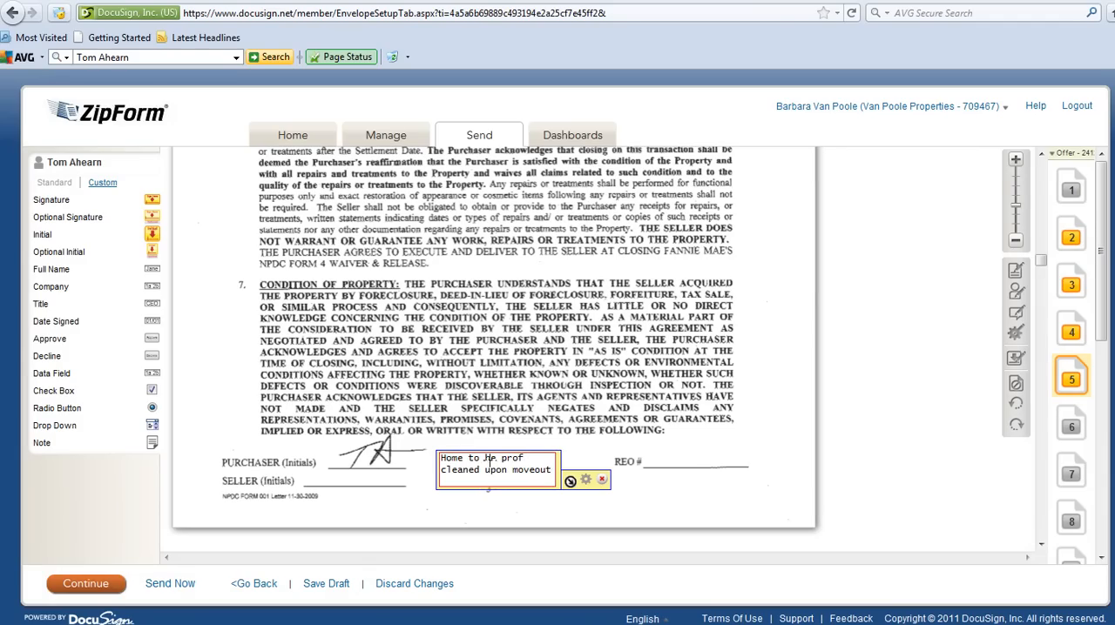
pyautogui.click(676, 479)
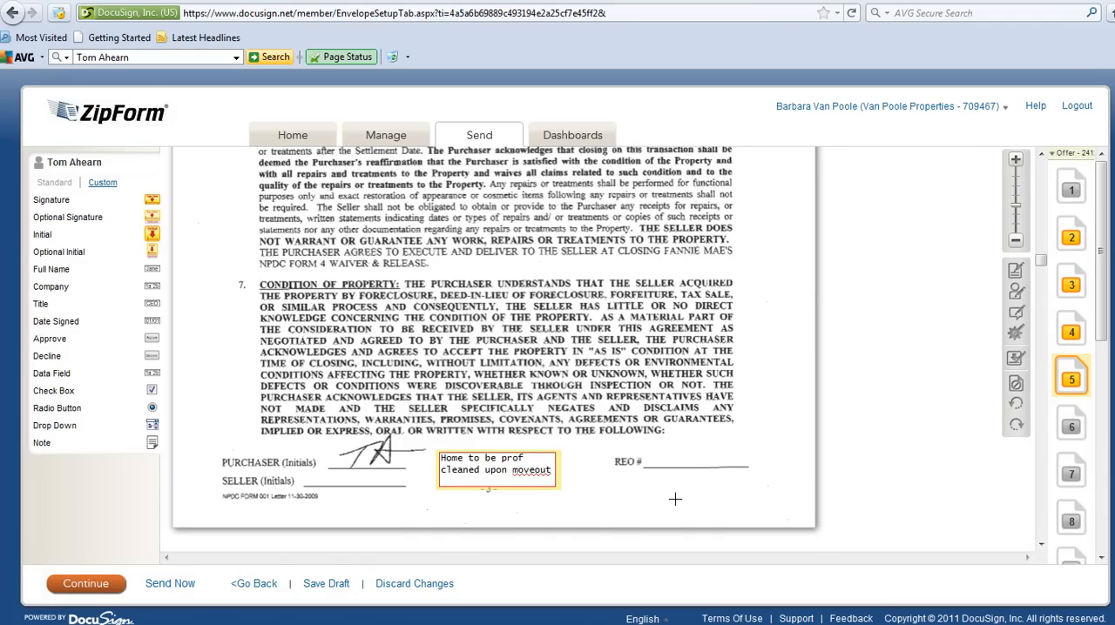
# - Preview the tagged offer from the signer's view, checking the tags on pages 2 and 3, and send the envelope
pyautogui.scroll(-10, 674, 498)
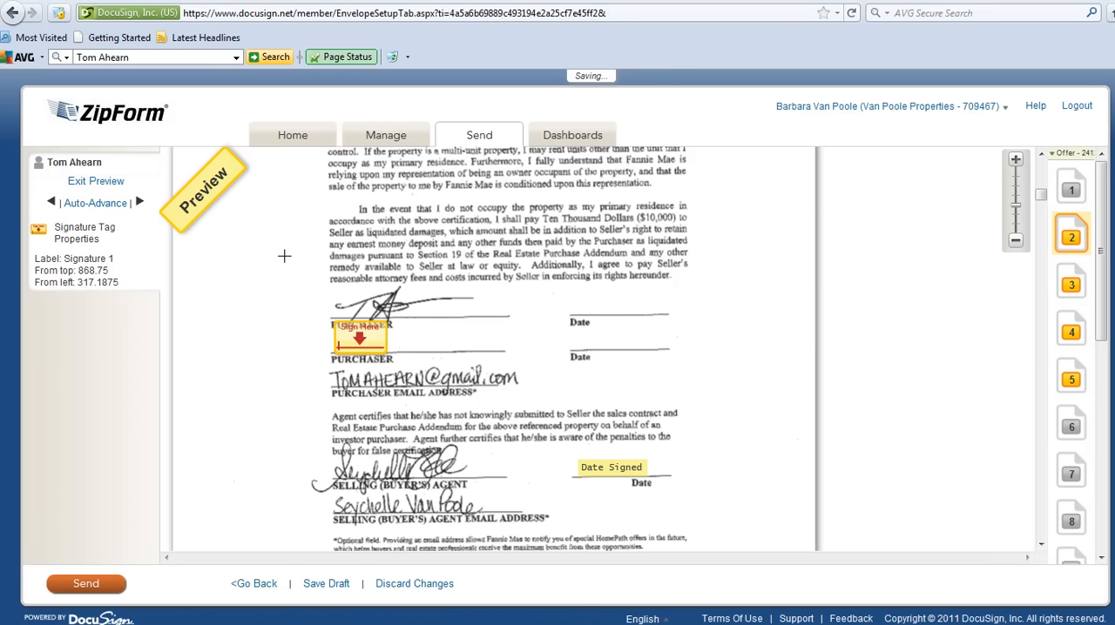
pyautogui.scroll(-5, 365, 333)
pyautogui.scroll(-12, 366, 334)
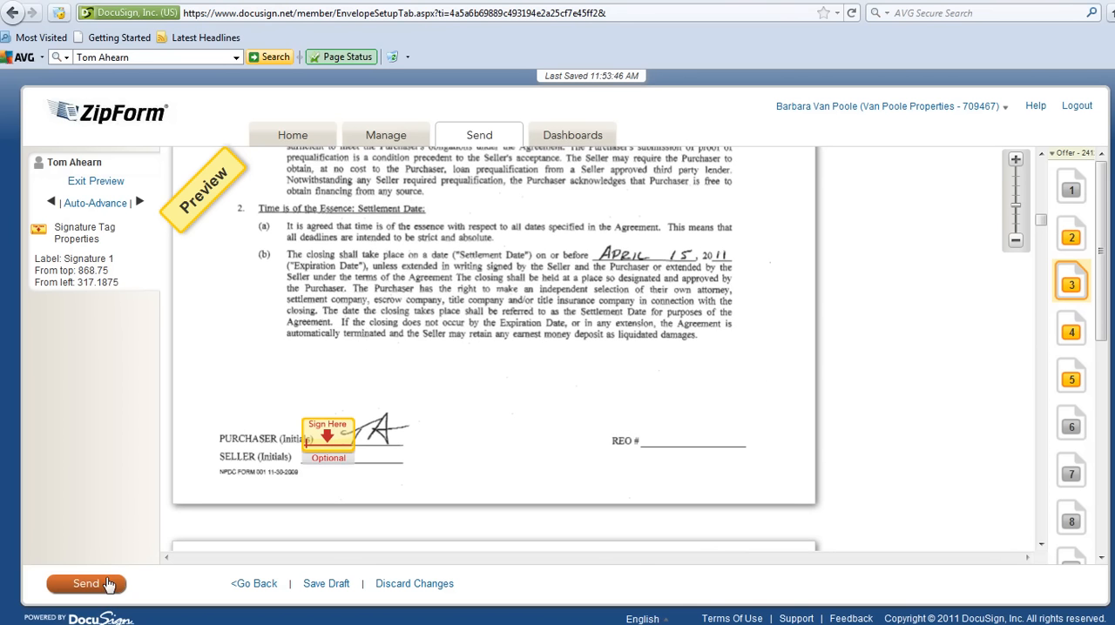
pyautogui.click(86, 584)
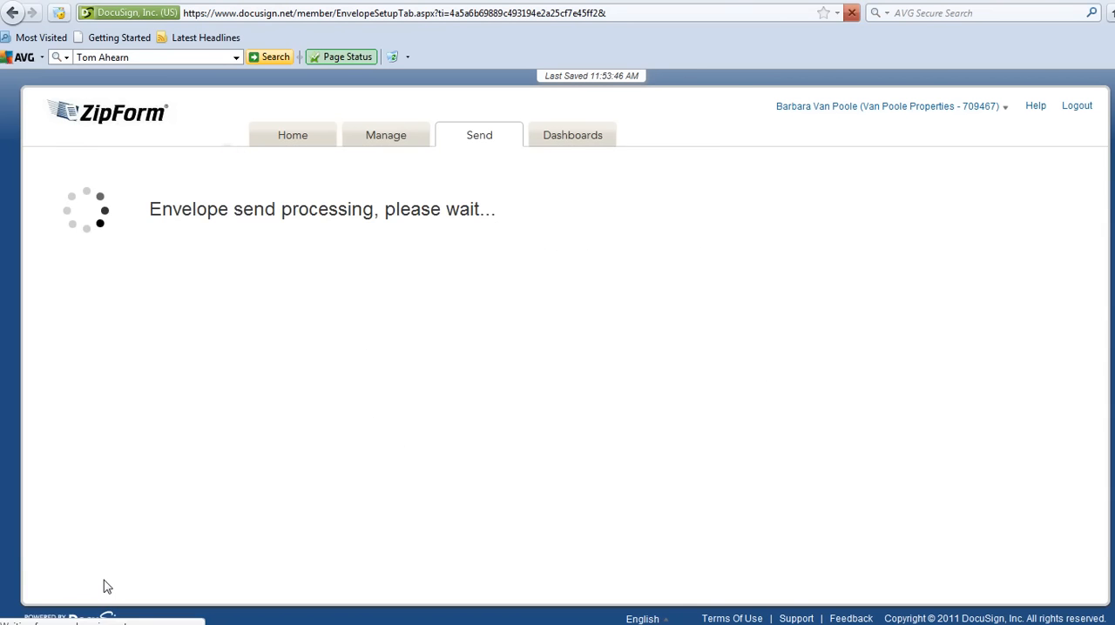